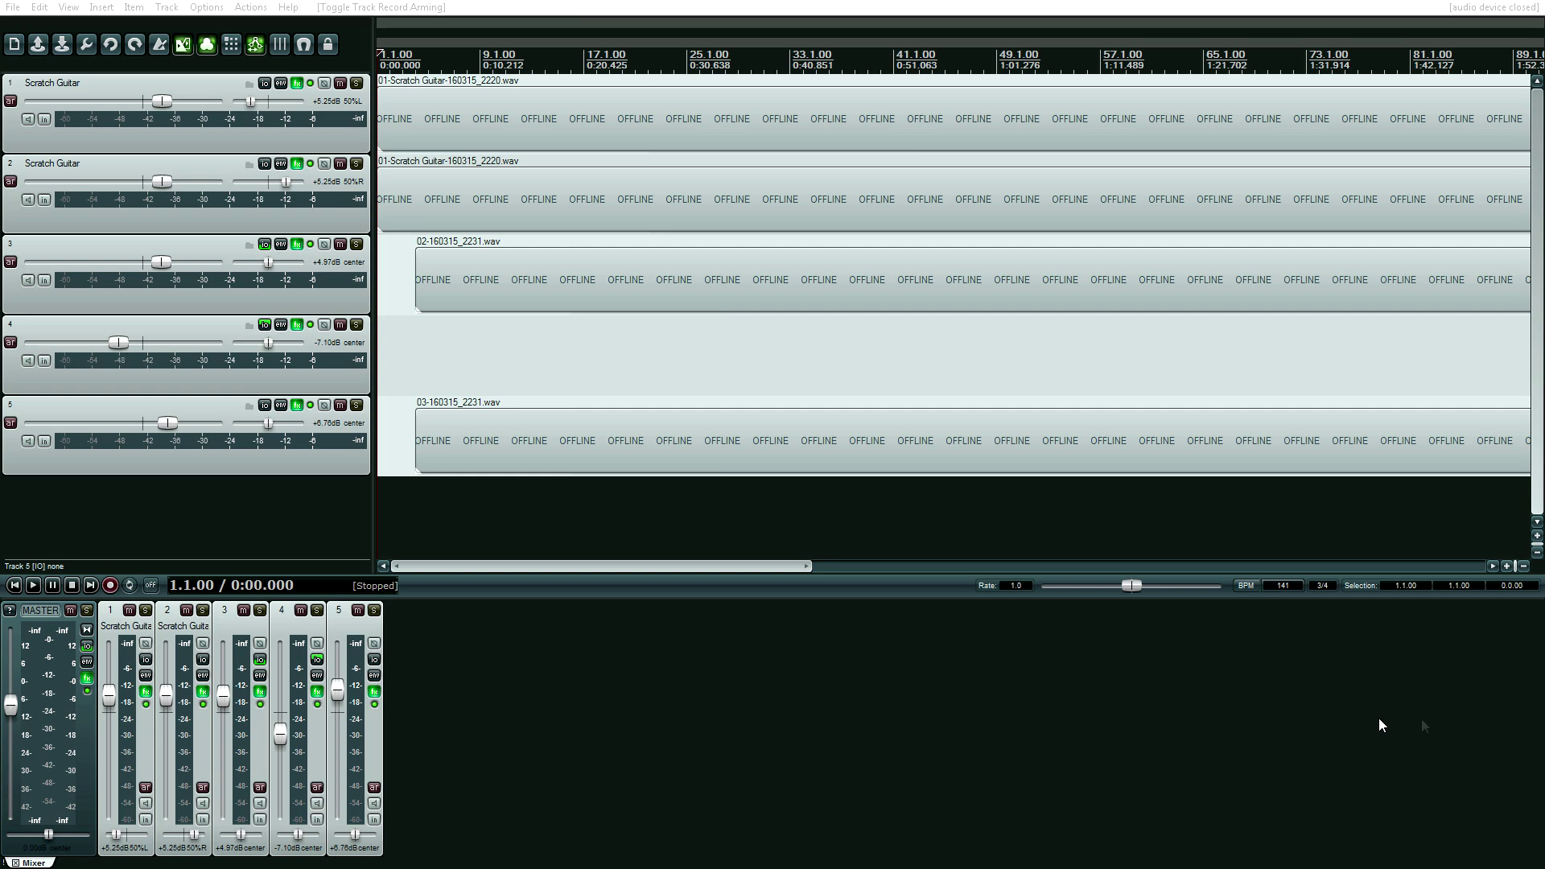
# Change the record mode from normal to 'time selection auto punch'
pyautogui.click(401, 504)
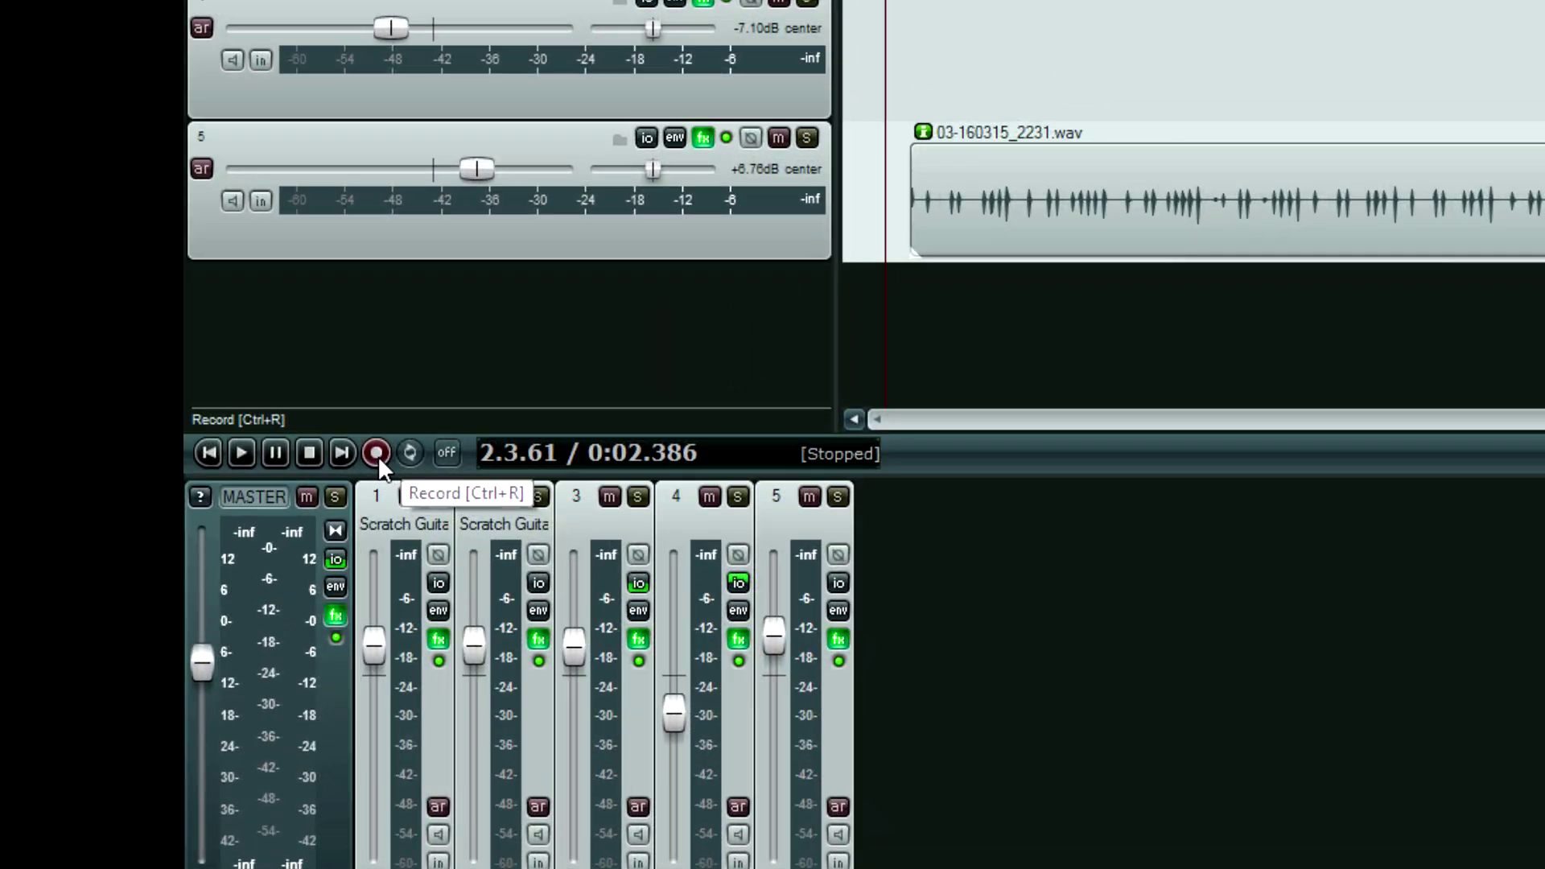
pyautogui.rightClick(378, 455)
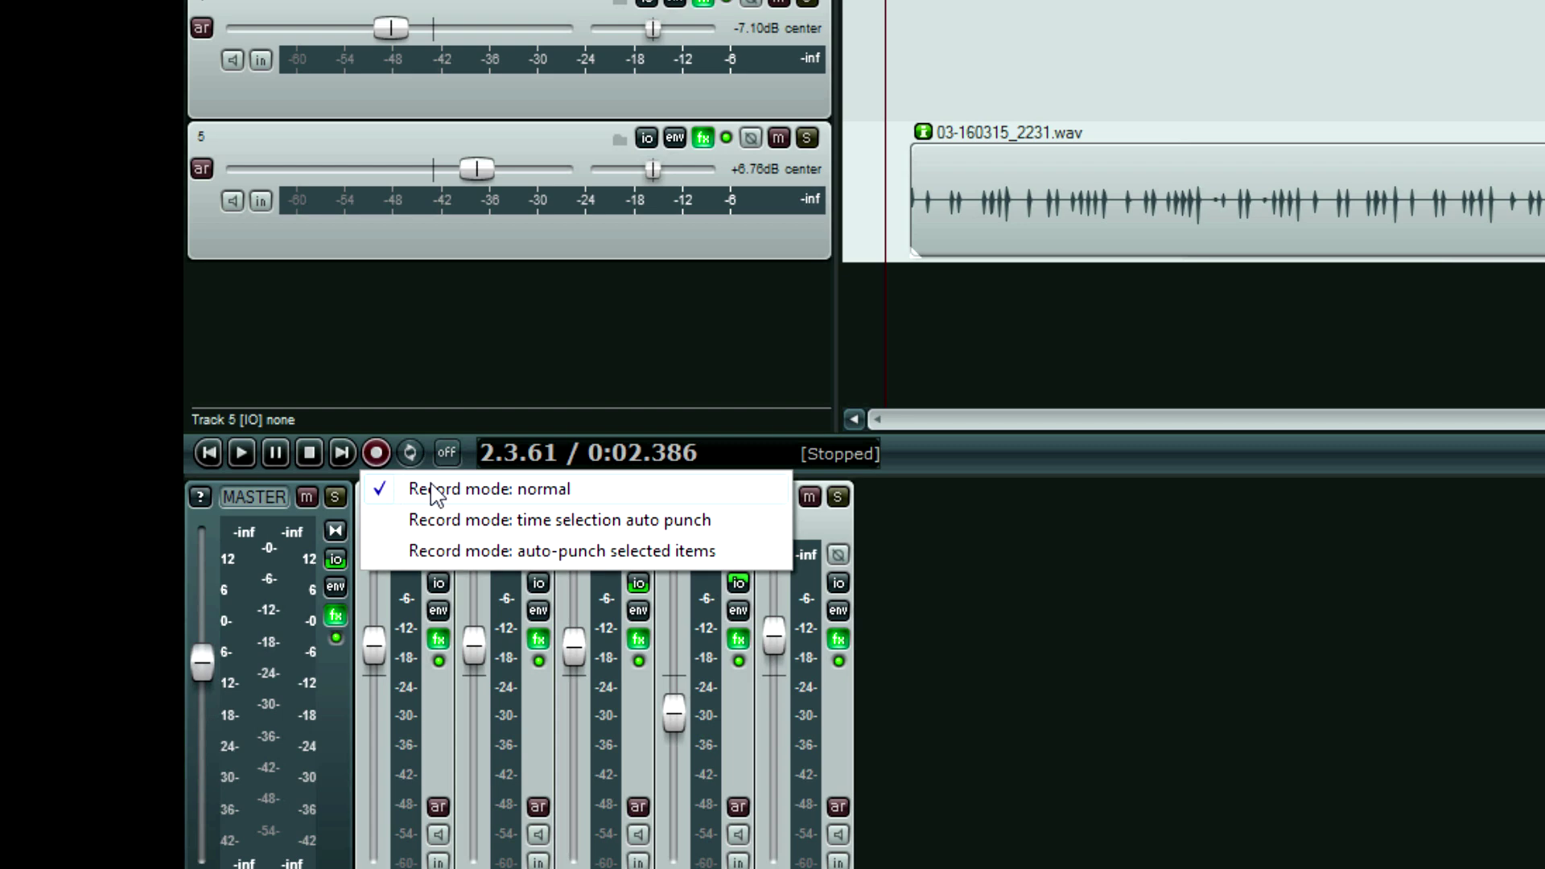
pyautogui.click(545, 529)
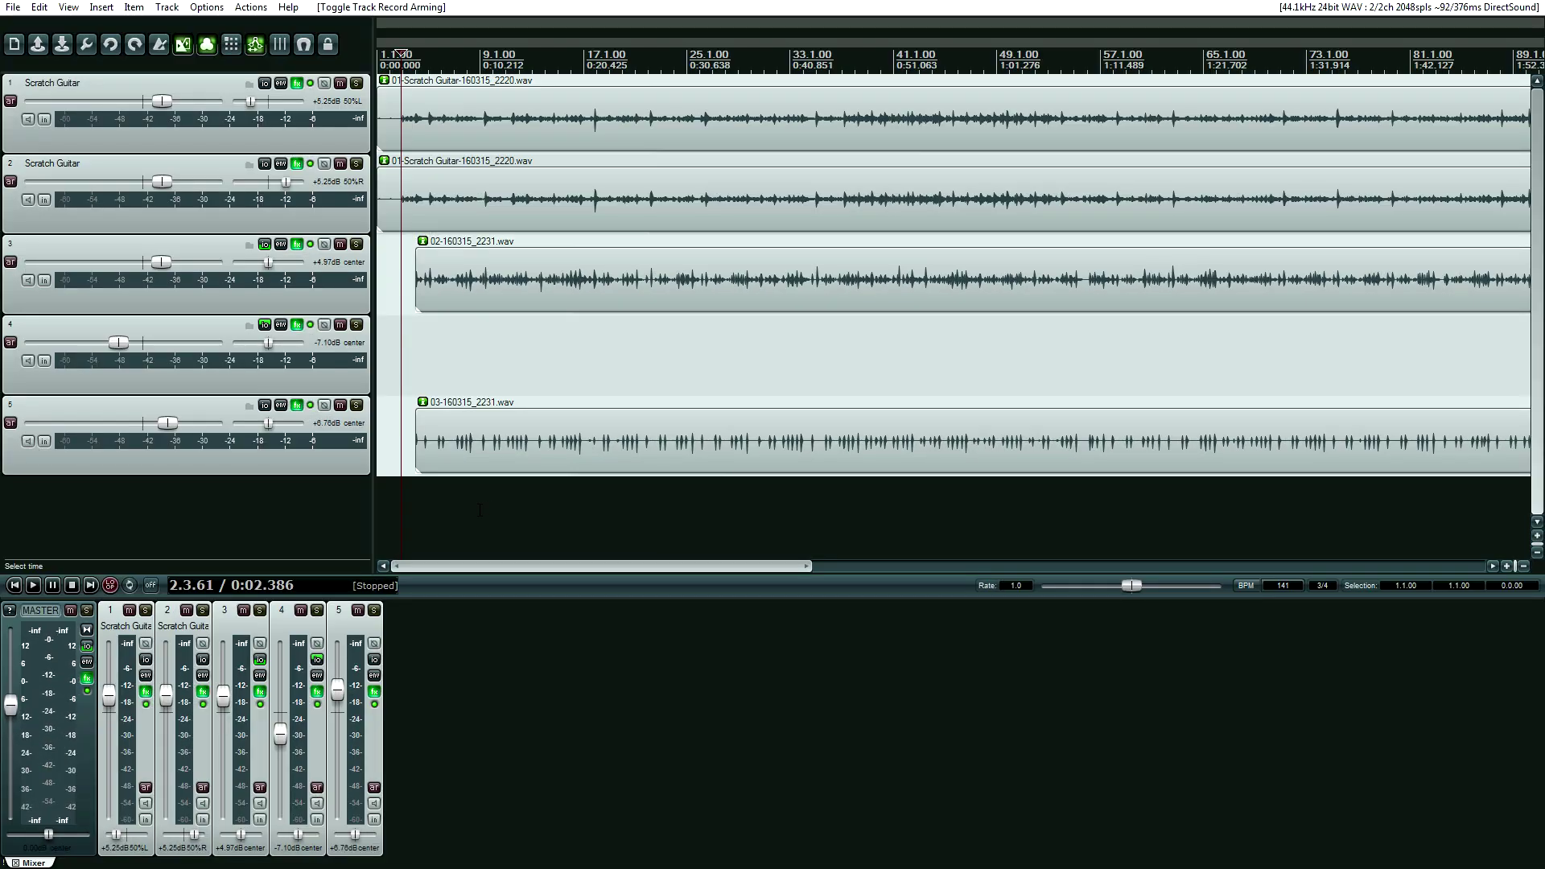
# Mark a time selection from about 6.3 to 10.3 and arm track 5 on the Left input
pyautogui.scroll(4, 461, 504)
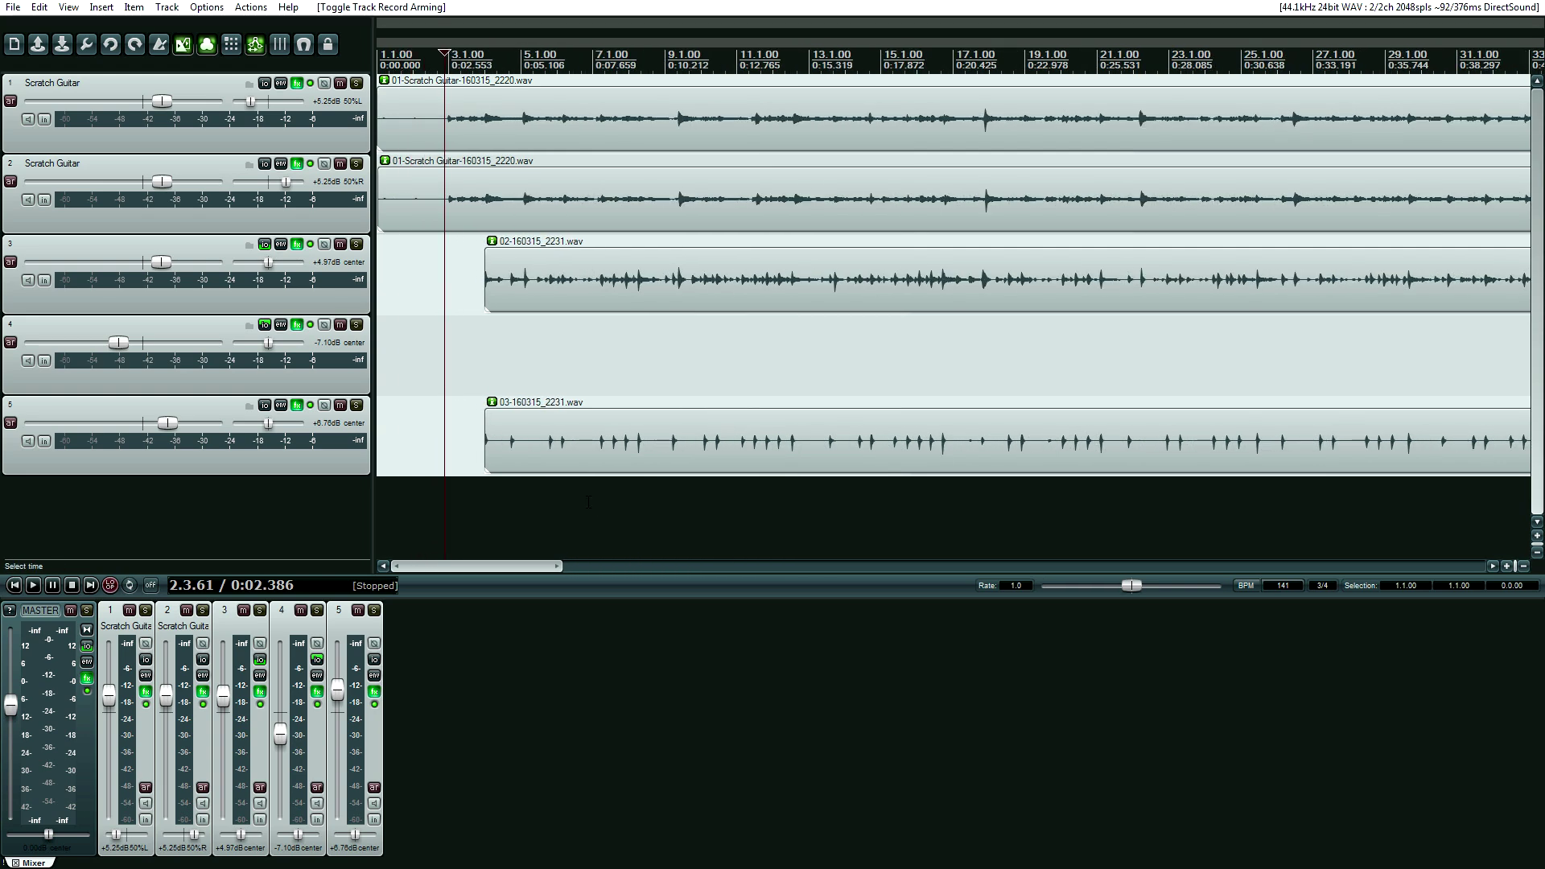
pyautogui.moveTo(588, 502); pyautogui.dragTo(733, 507)
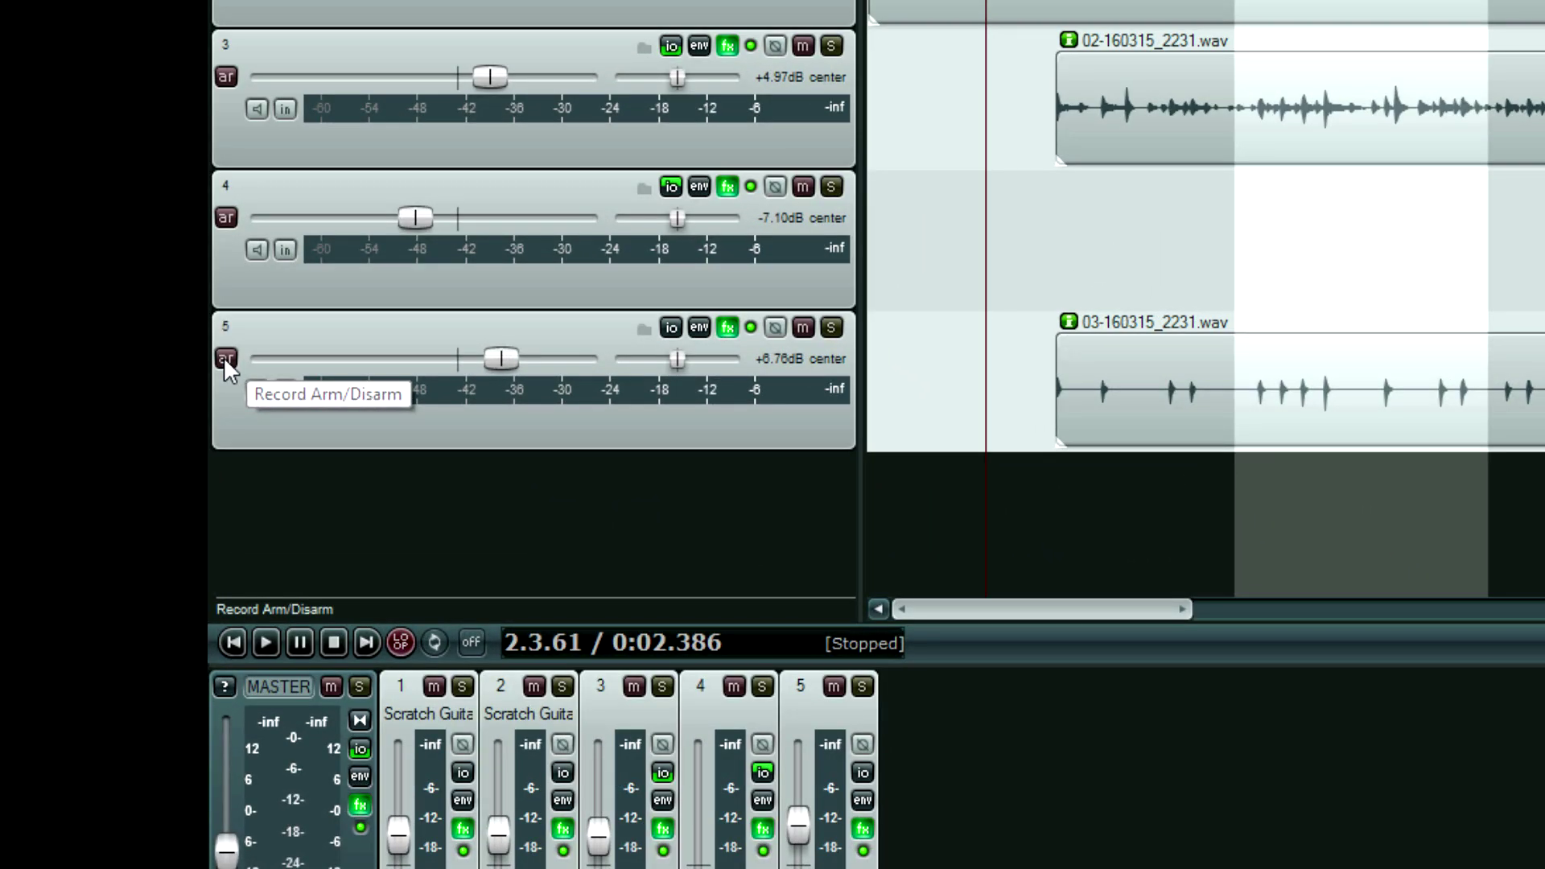
pyautogui.click(108, 392)
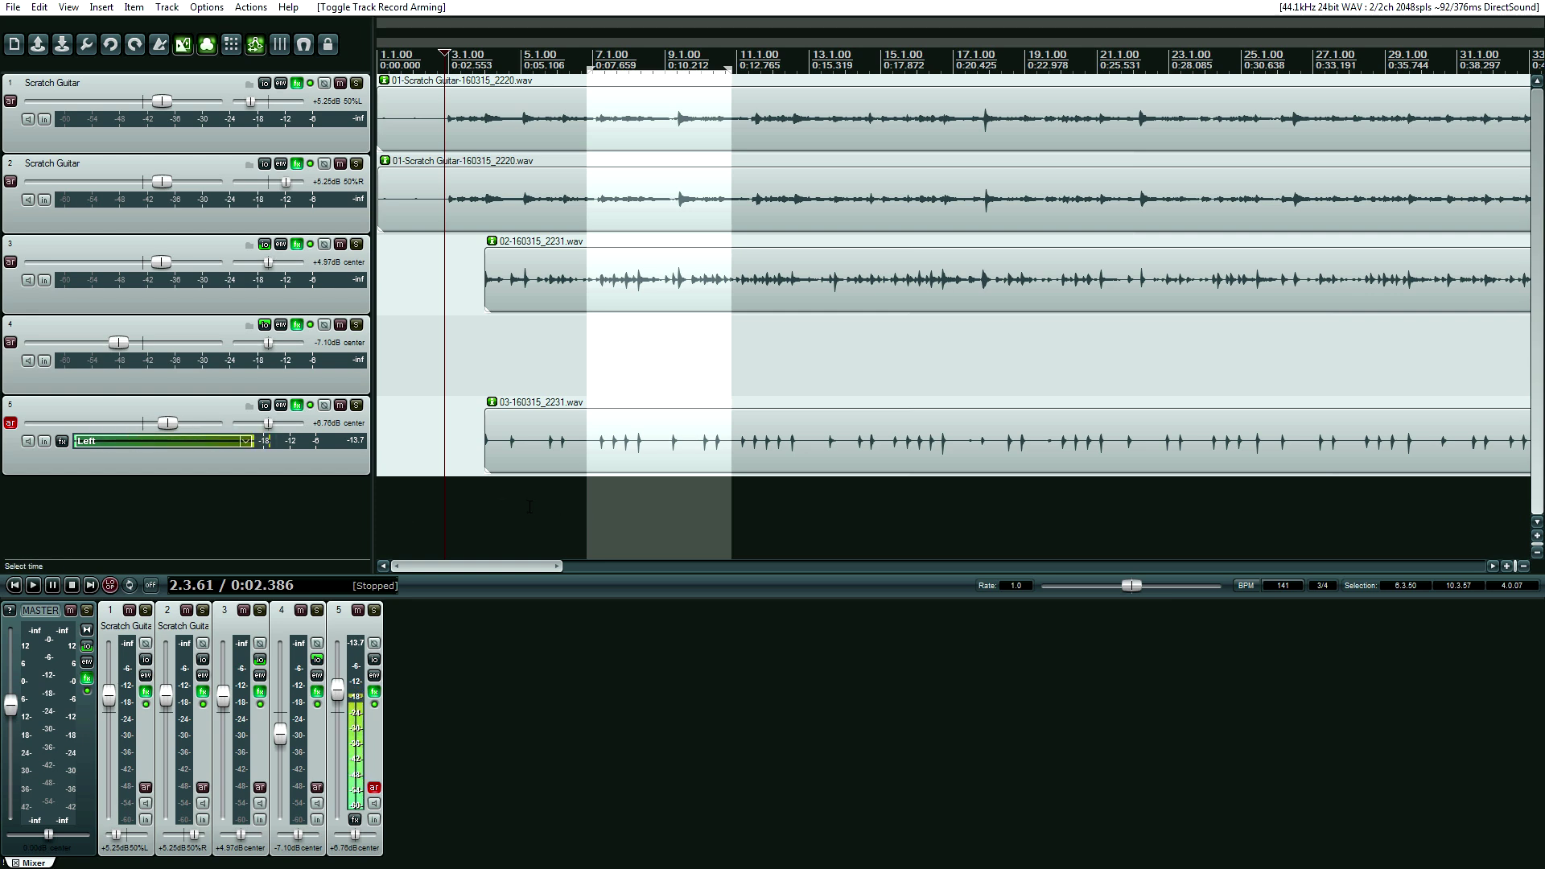
# Place the edit cursor at 3.3.31, just before the 6.3.50–10.3.57 selection
pyautogui.click(501, 510)
pyautogui.press('Tab')
pyautogui.press('Tab')
pyautogui.press('Tab')
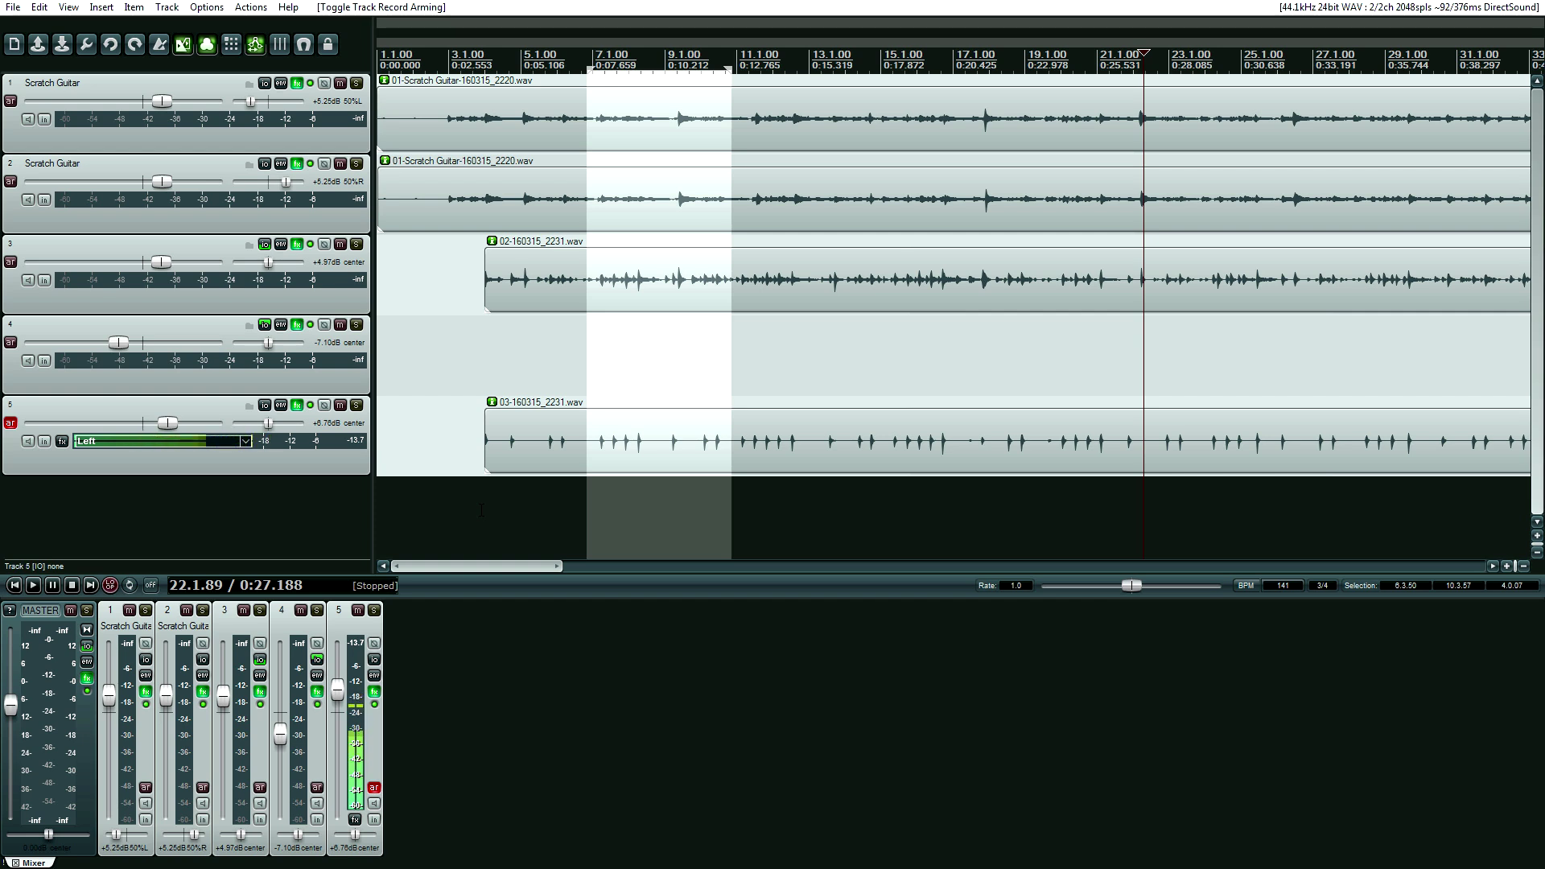
pyautogui.click(477, 510)
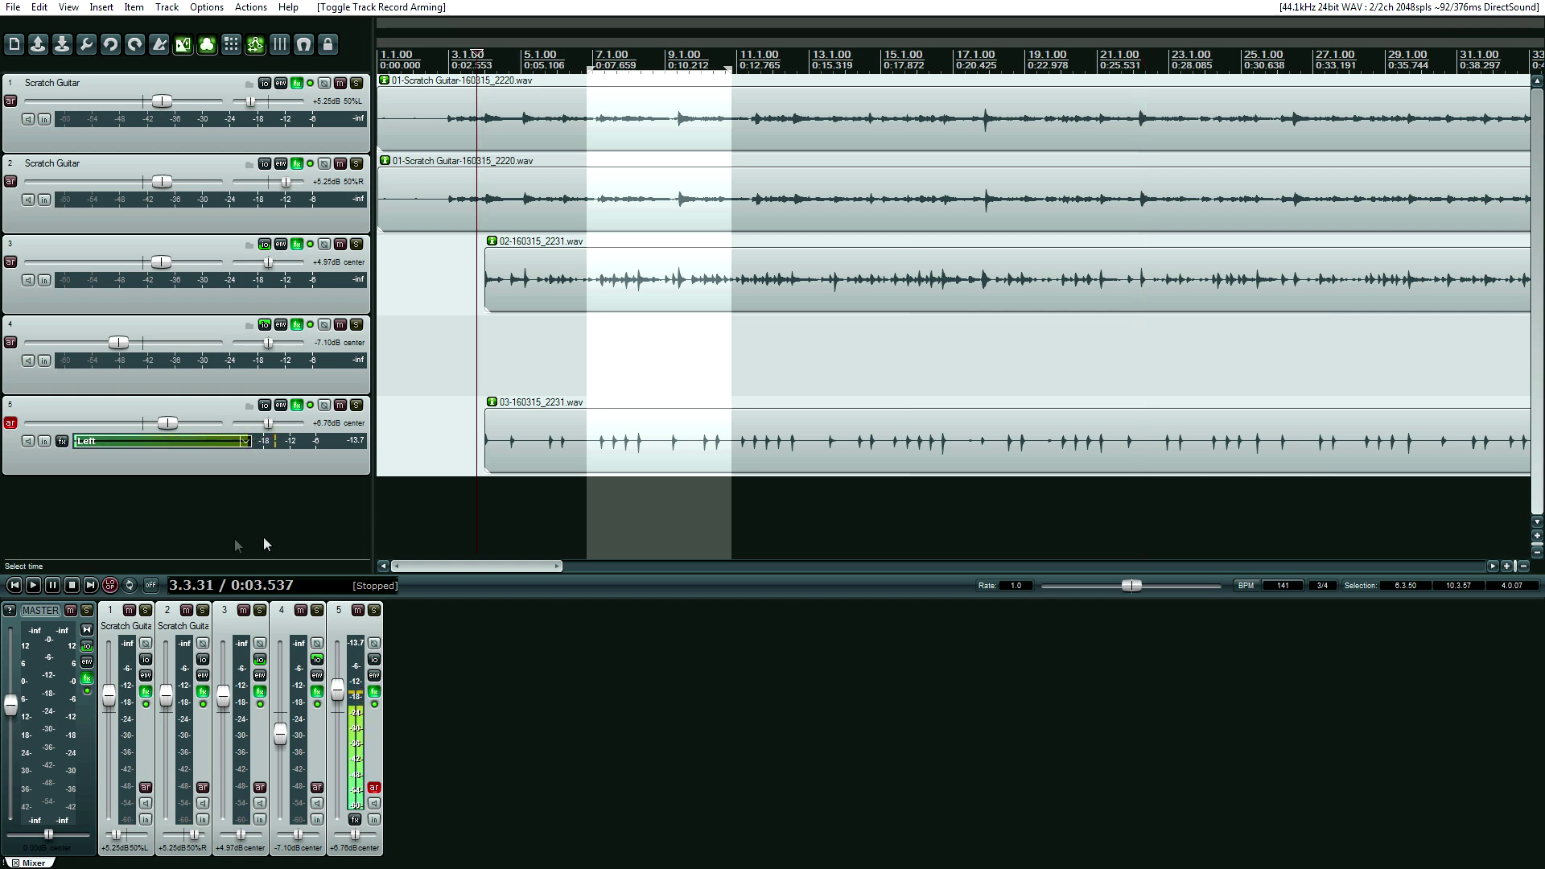
# Record a punch-in pass on track 5 over 6.3.50–10.3.57, then stop recording
pyautogui.click(110, 585)
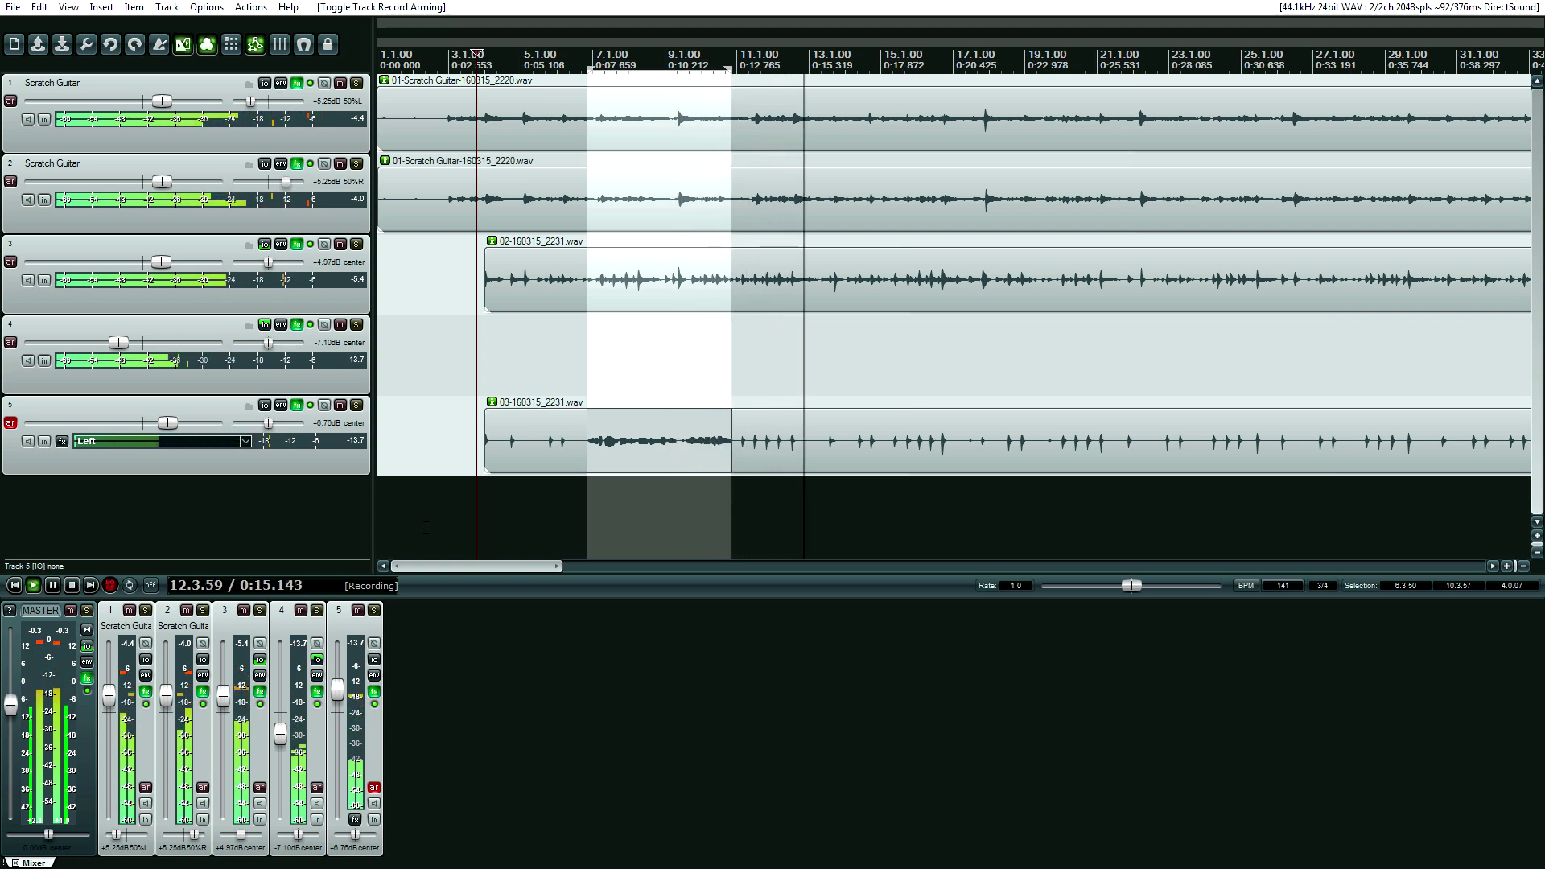
pyautogui.press('space')
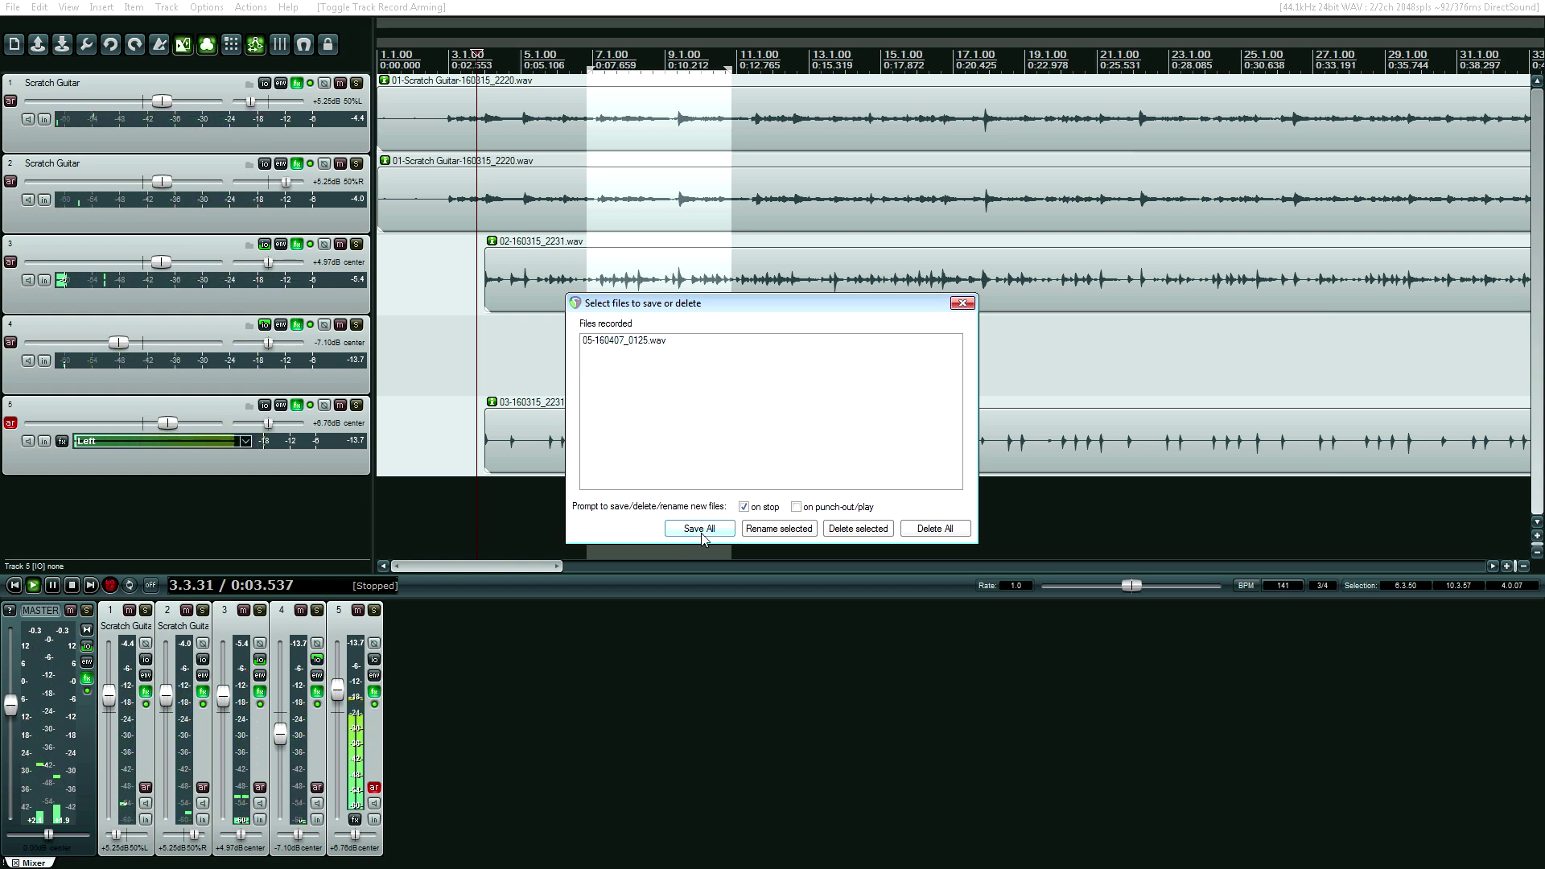
# Save the recording as take 2 (05-160407_0125.wav), disarm track 5 and clear the time selection
pyautogui.click(698, 529)
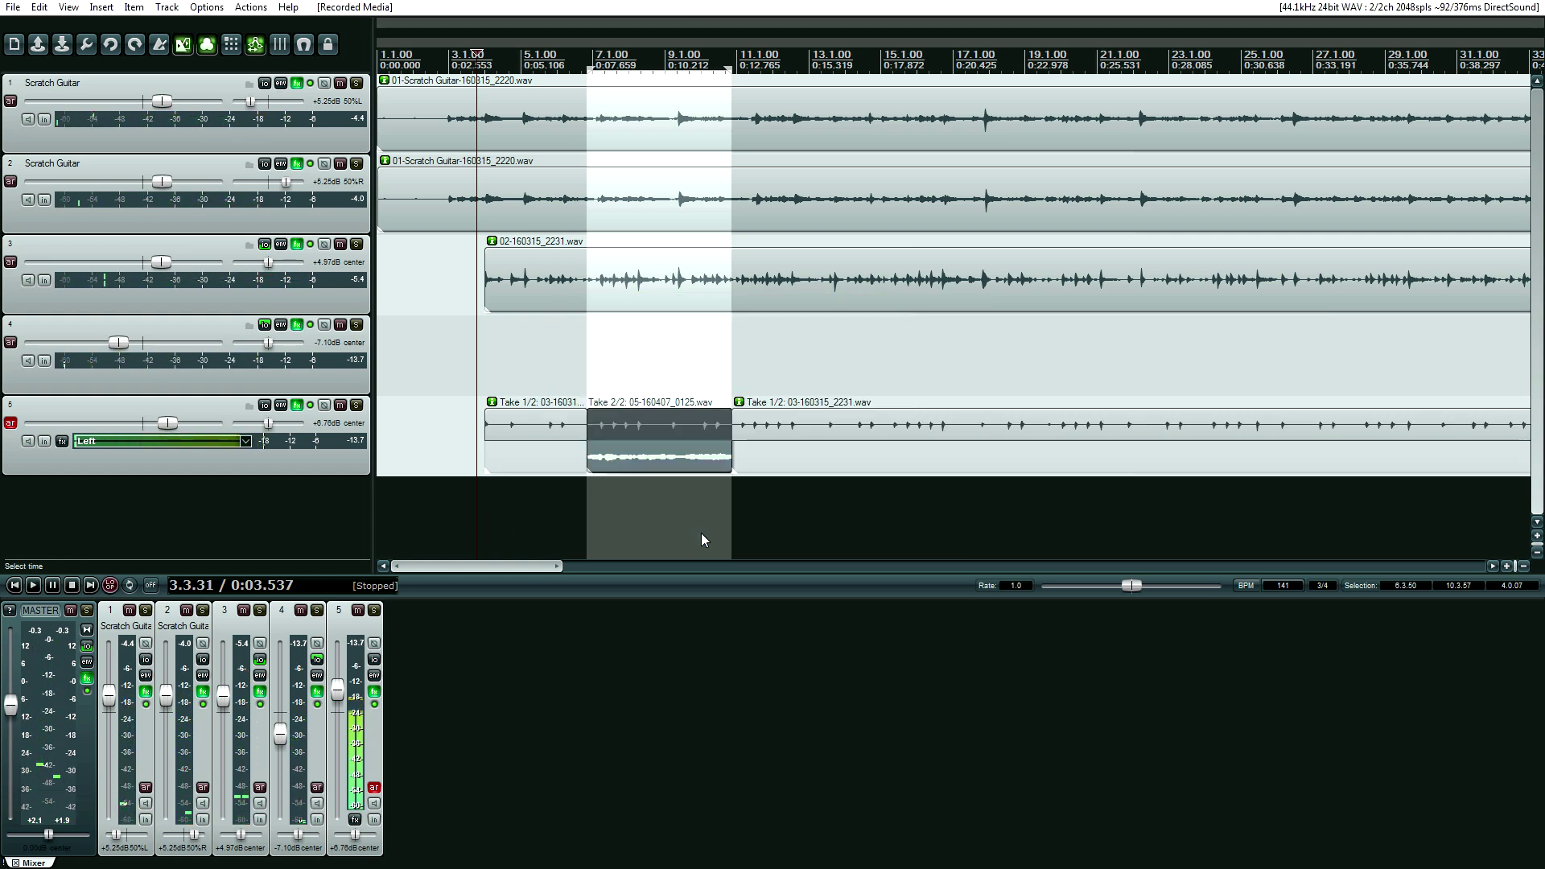
pyautogui.click(559, 515)
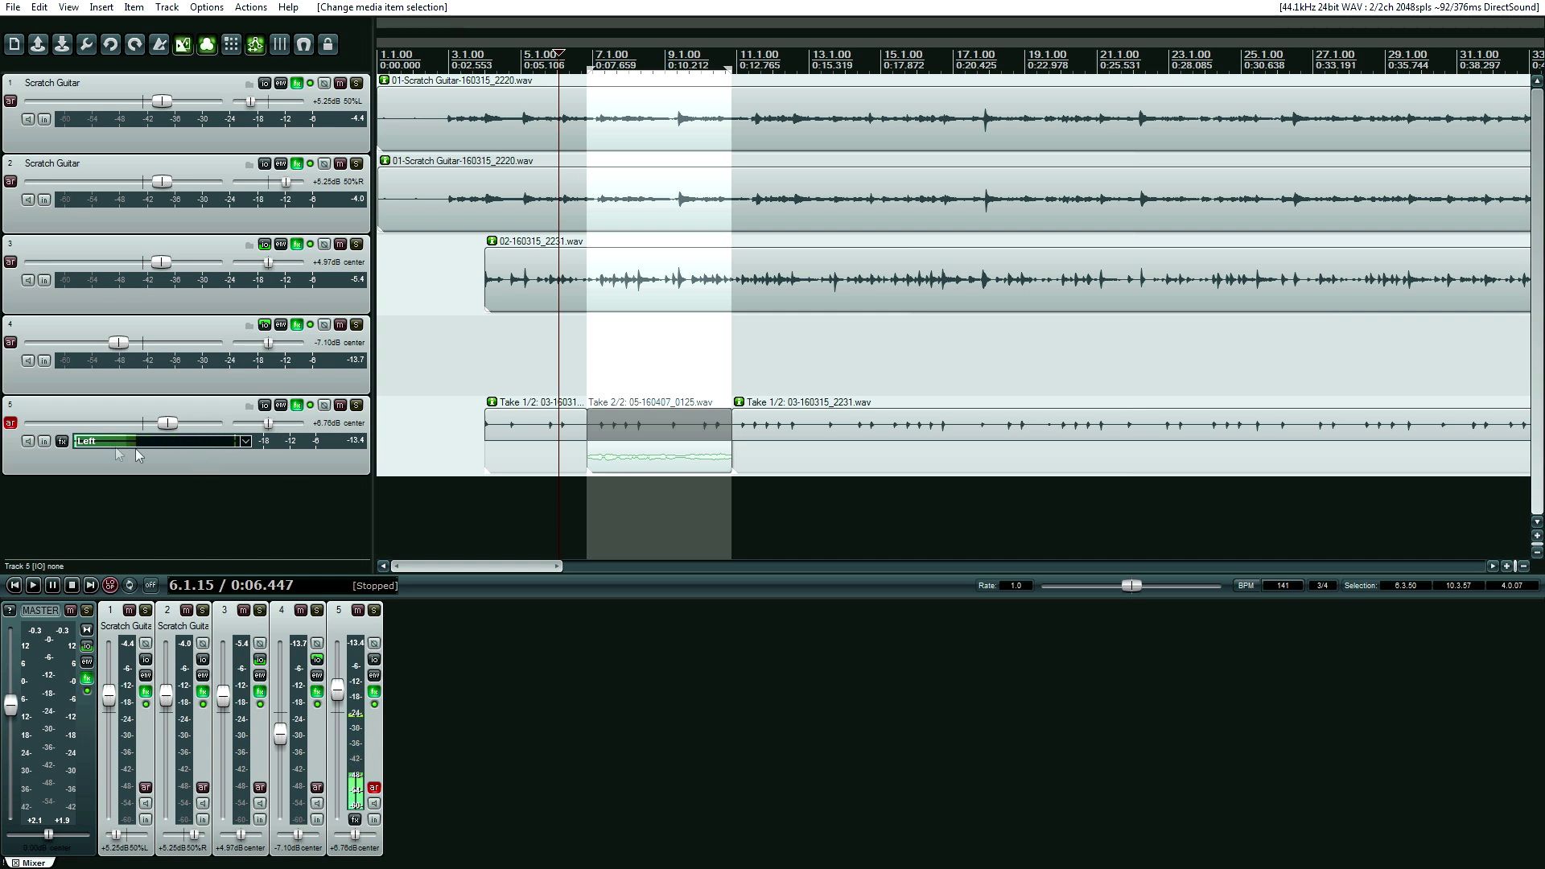
pyautogui.click(10, 424)
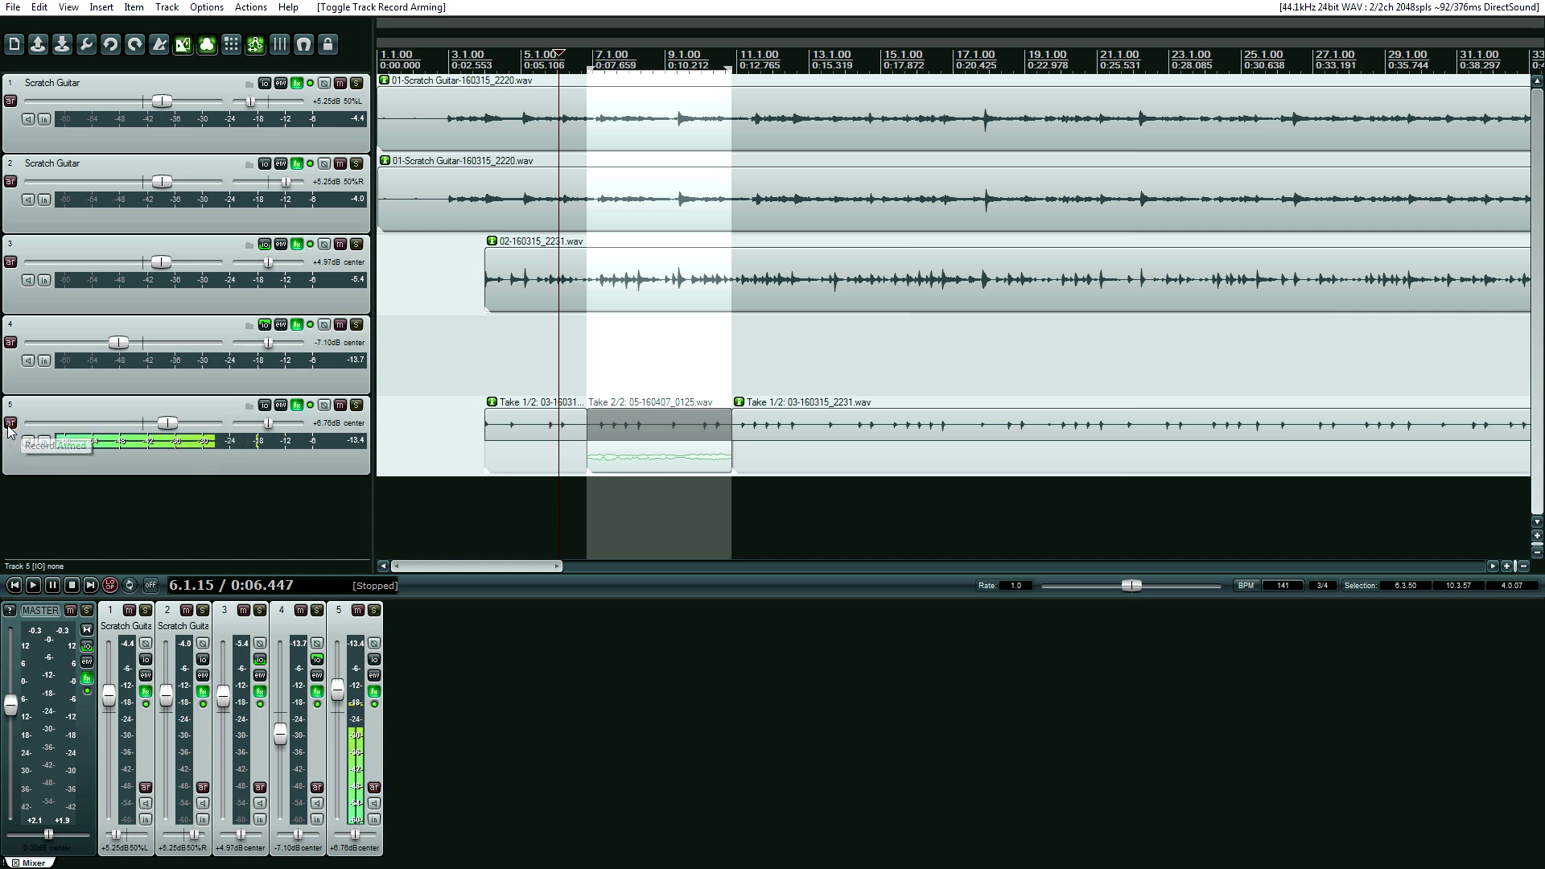
pyautogui.press('Escape')
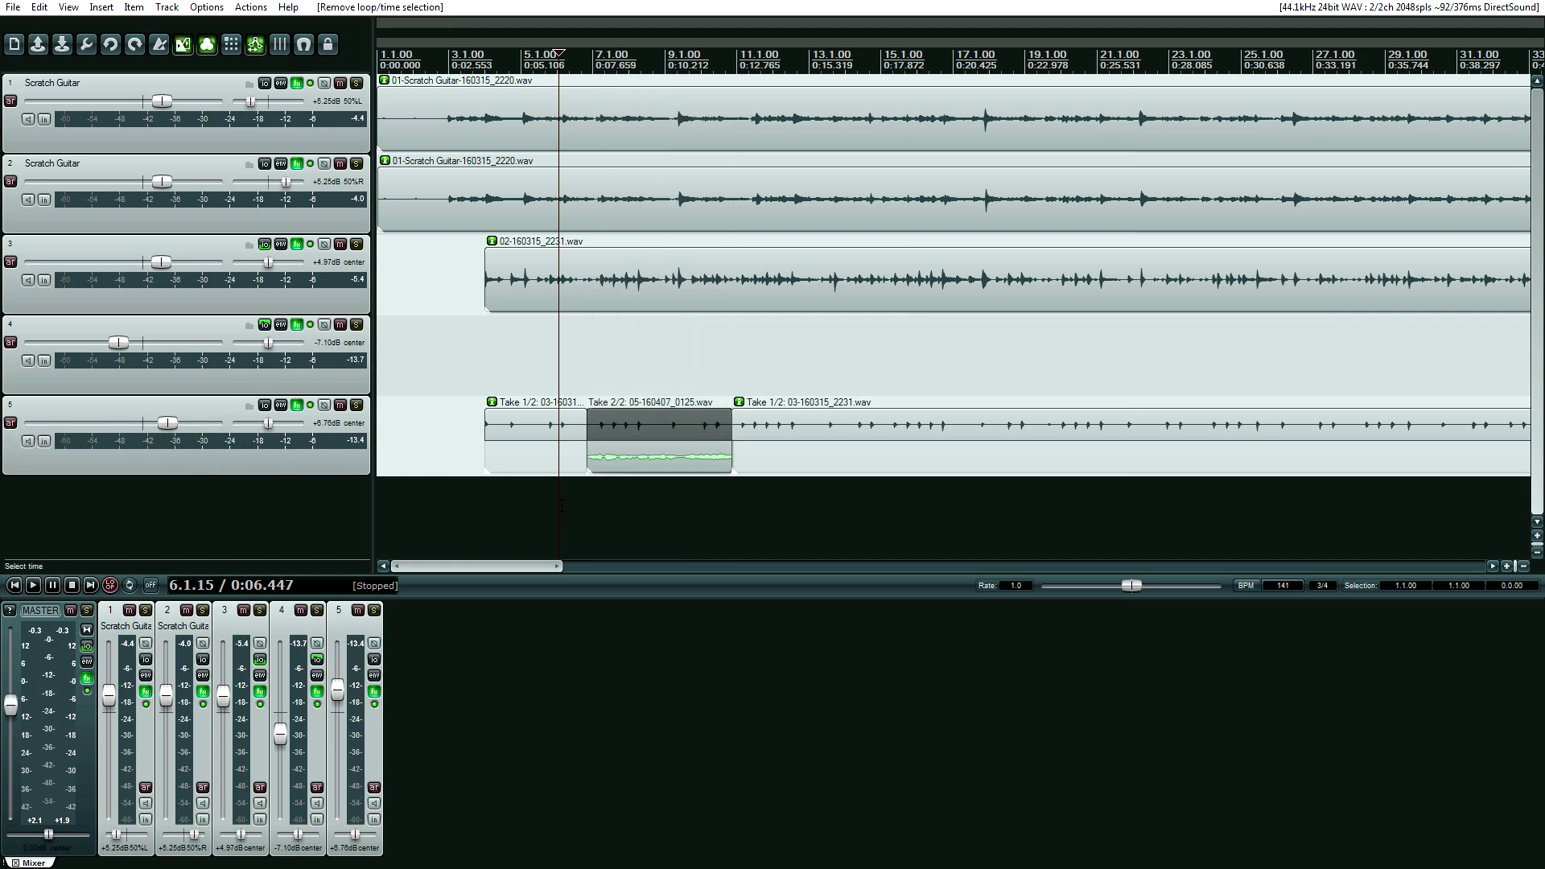
pyautogui.click(540, 503)
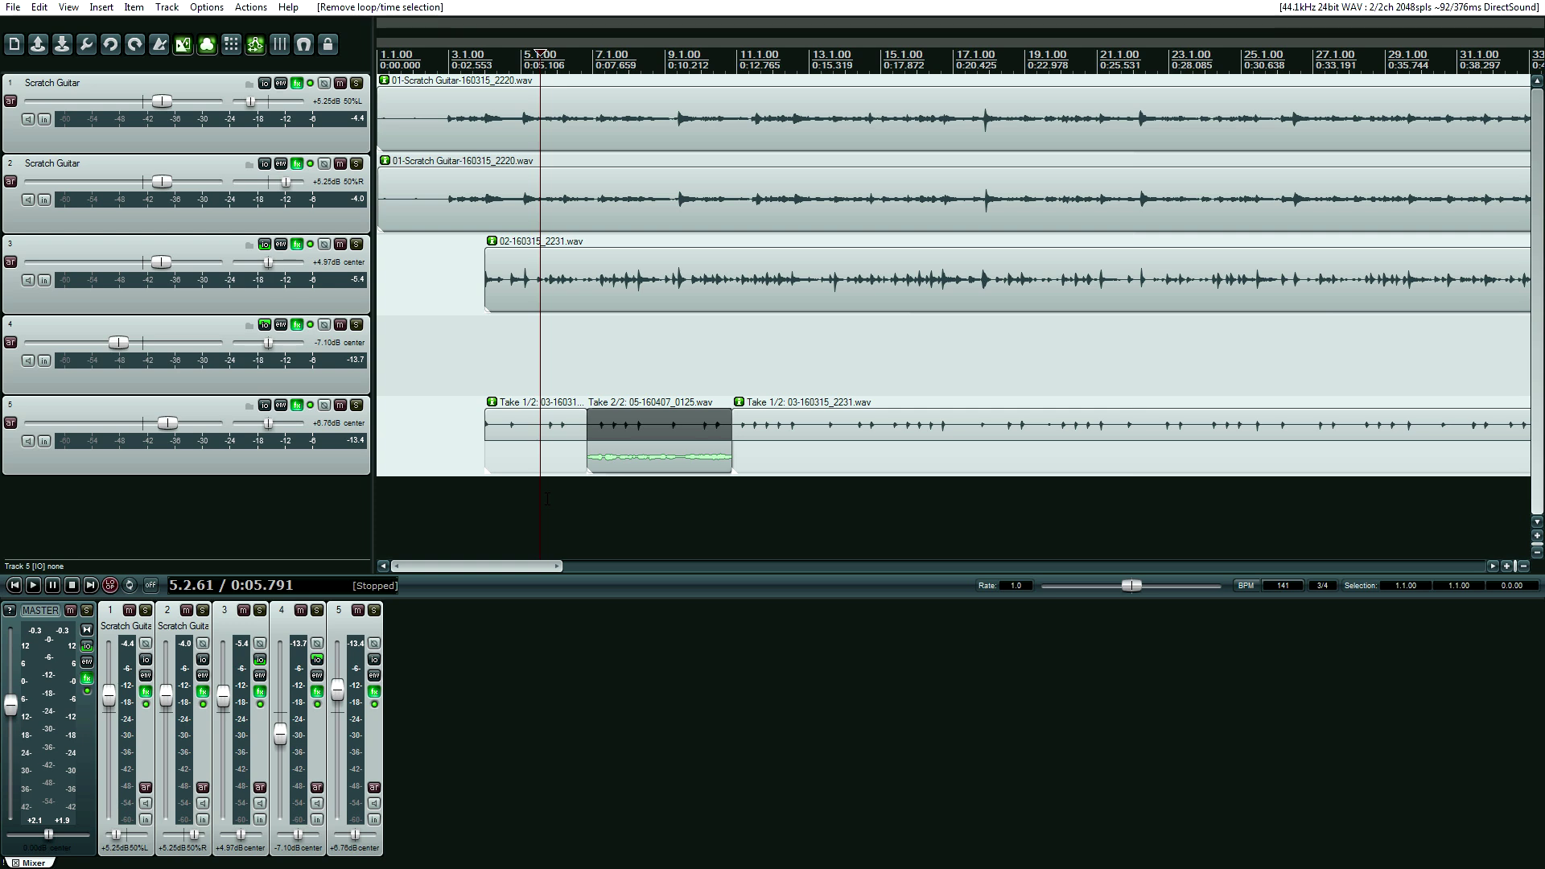
# Solo track 5, play the new take from 3.3.78, then restore the armed 6.3.50–10.3.57 setup
pyautogui.click(357, 404)
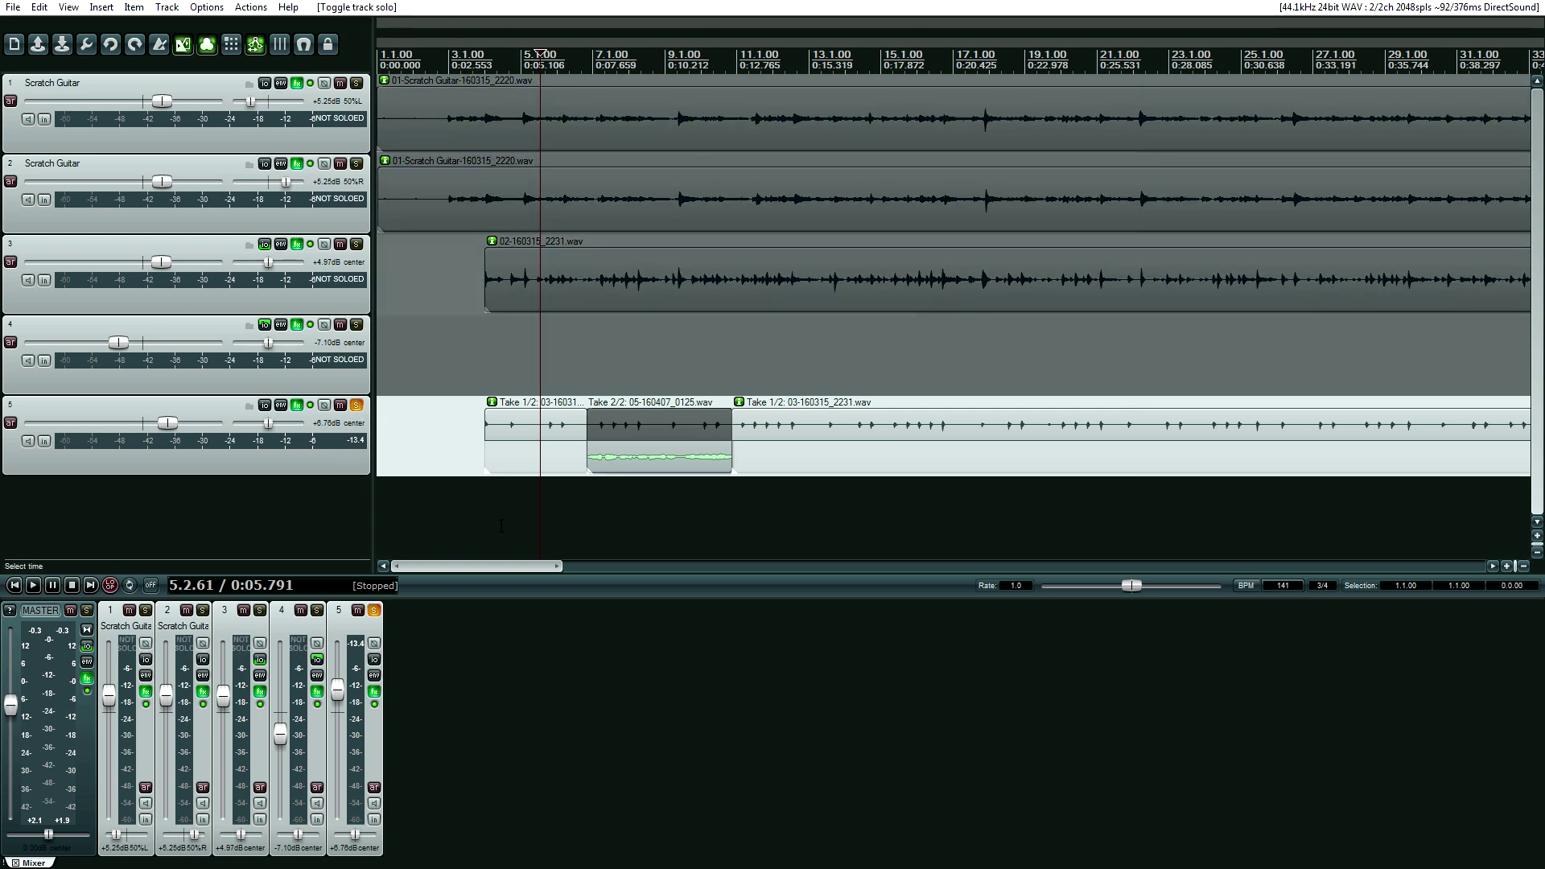
pyautogui.click(497, 517)
pyautogui.click(483, 512)
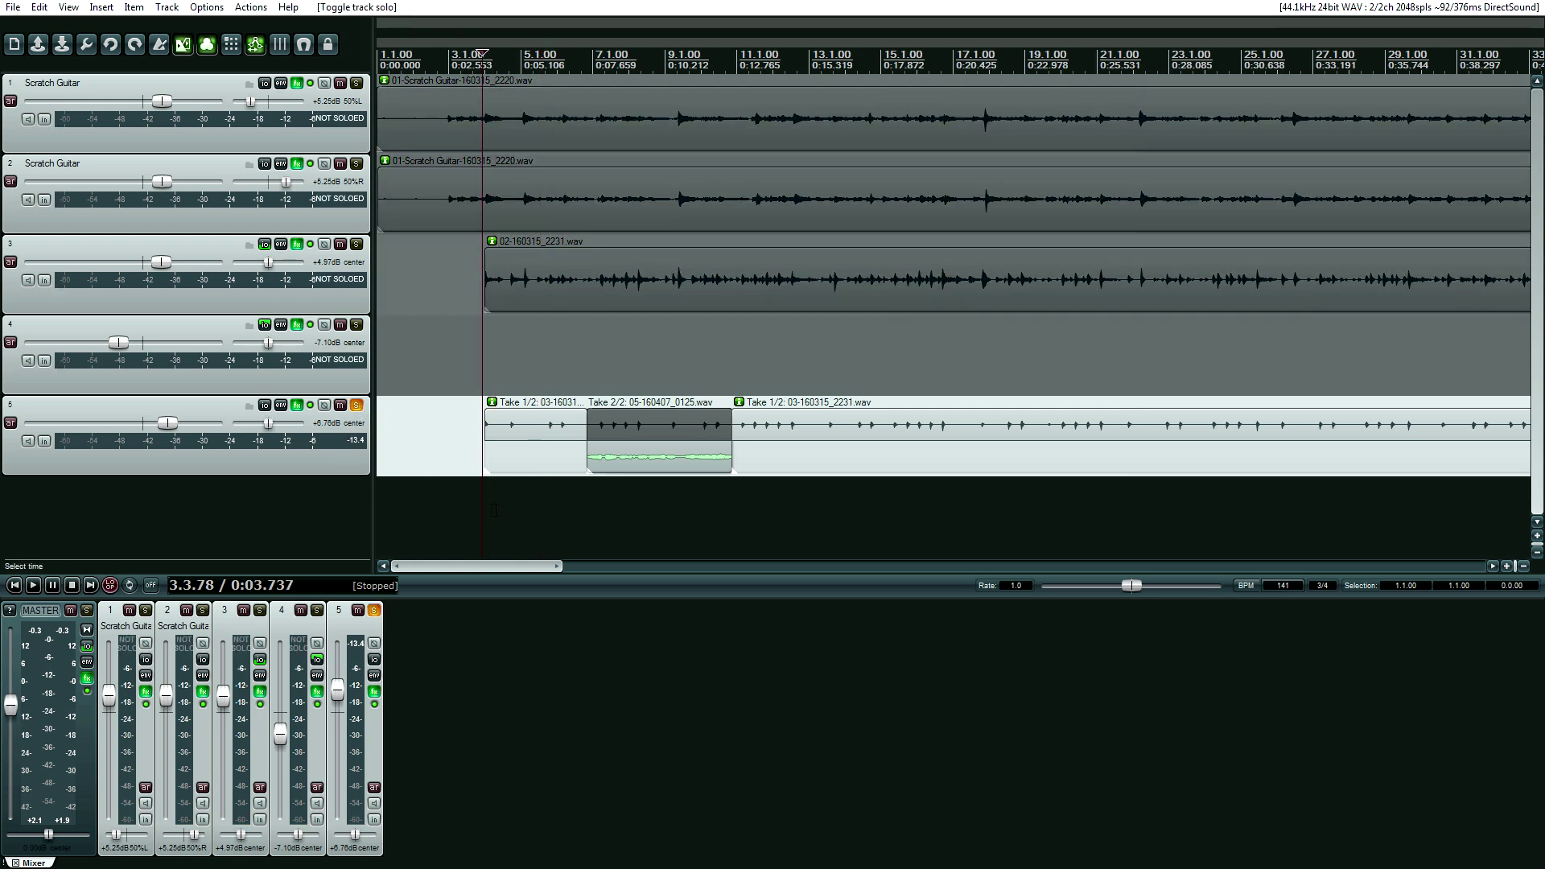
pyautogui.press('space')
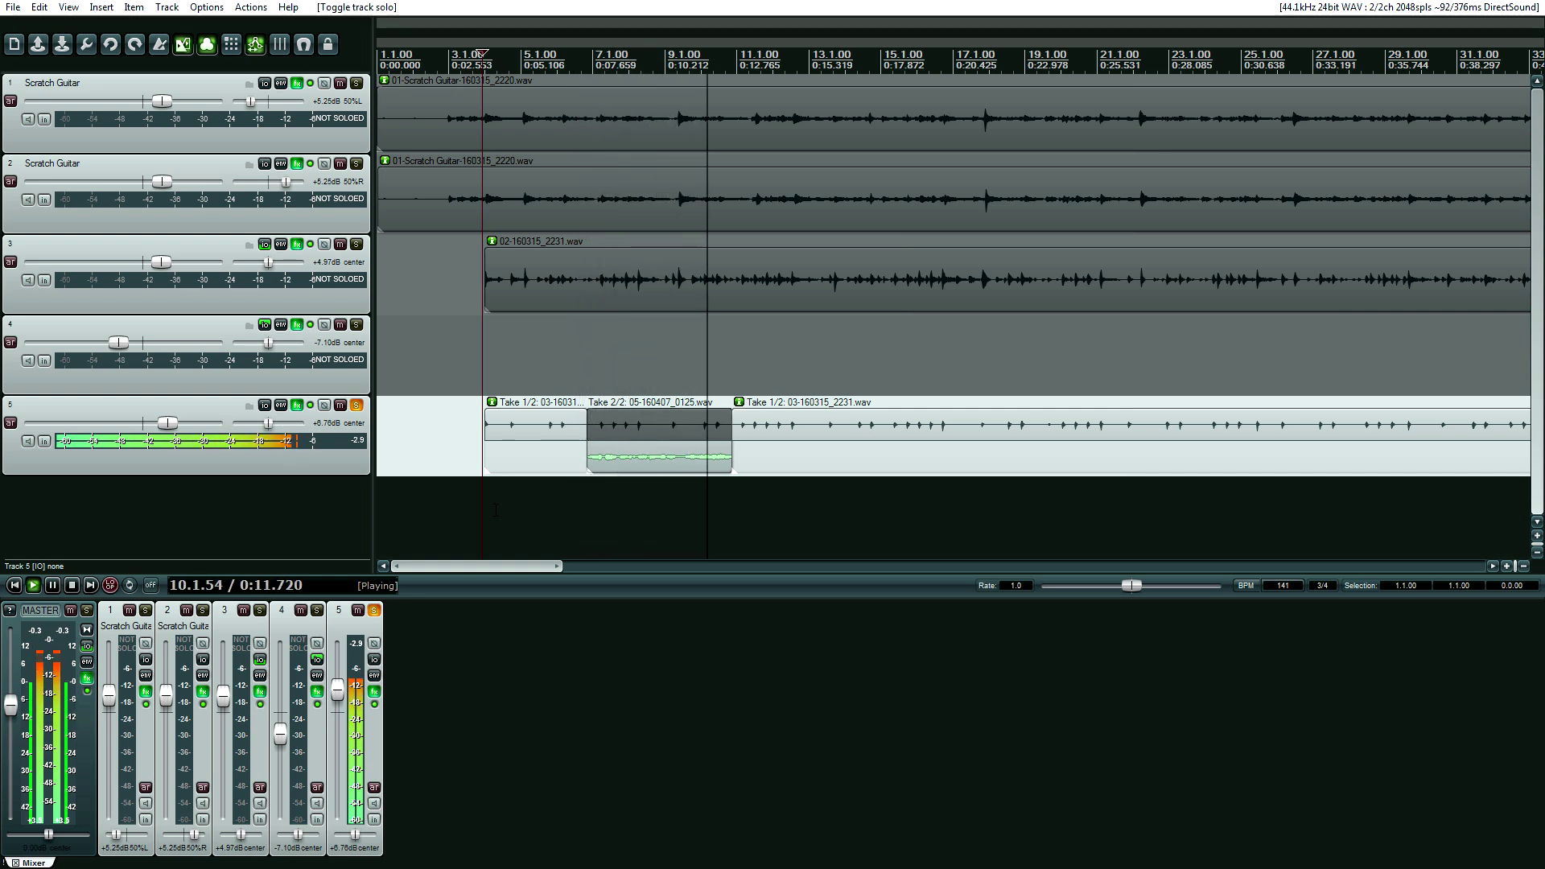
pyautogui.press('space')
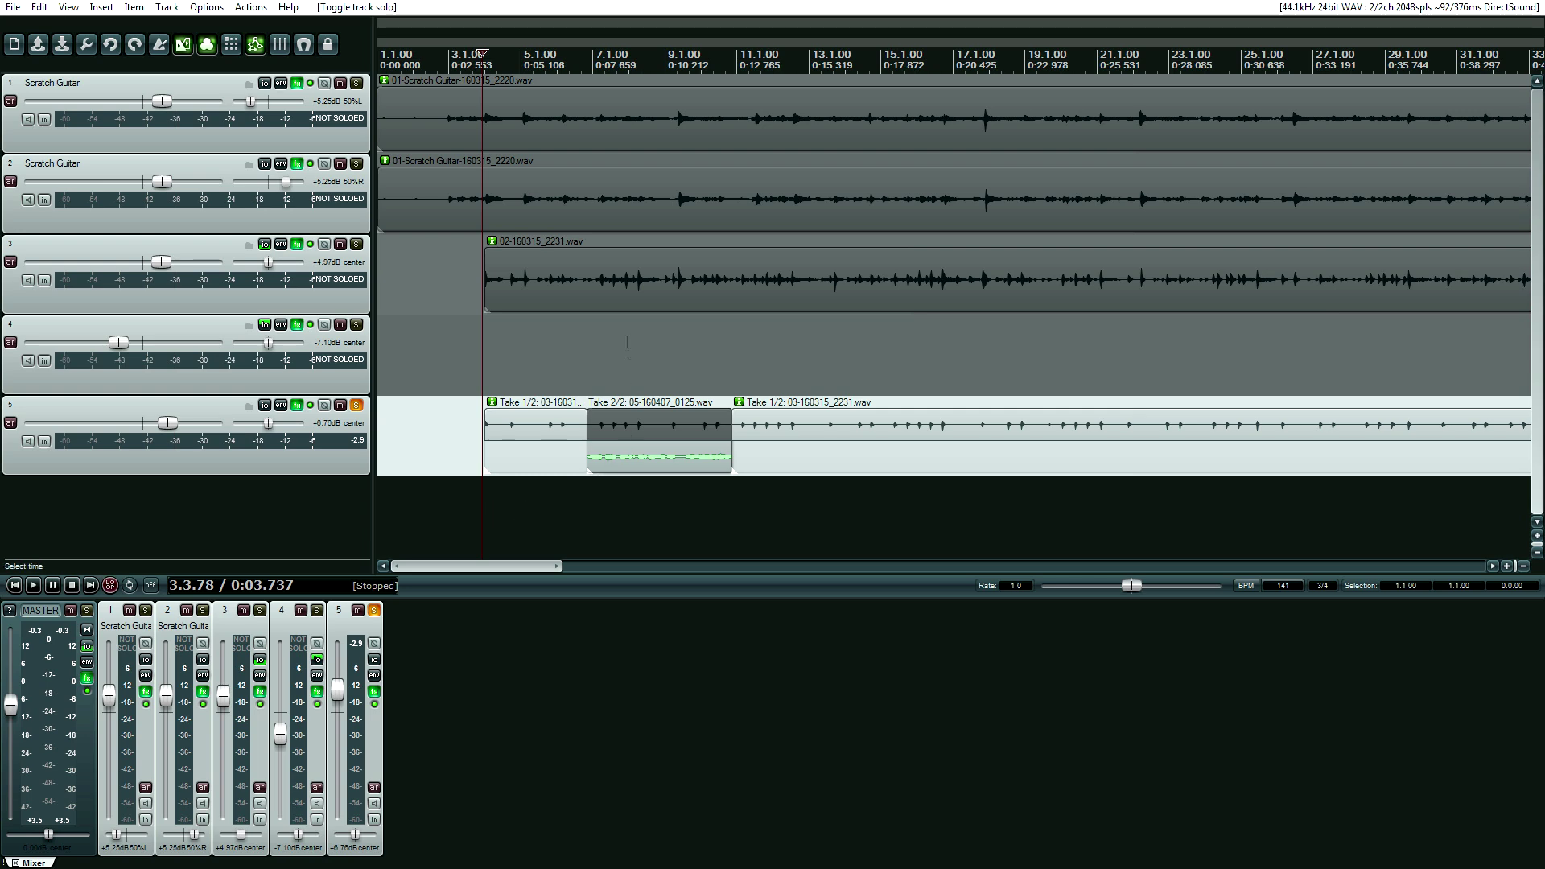
pyautogui.press('F6')
pyautogui.press('F9')
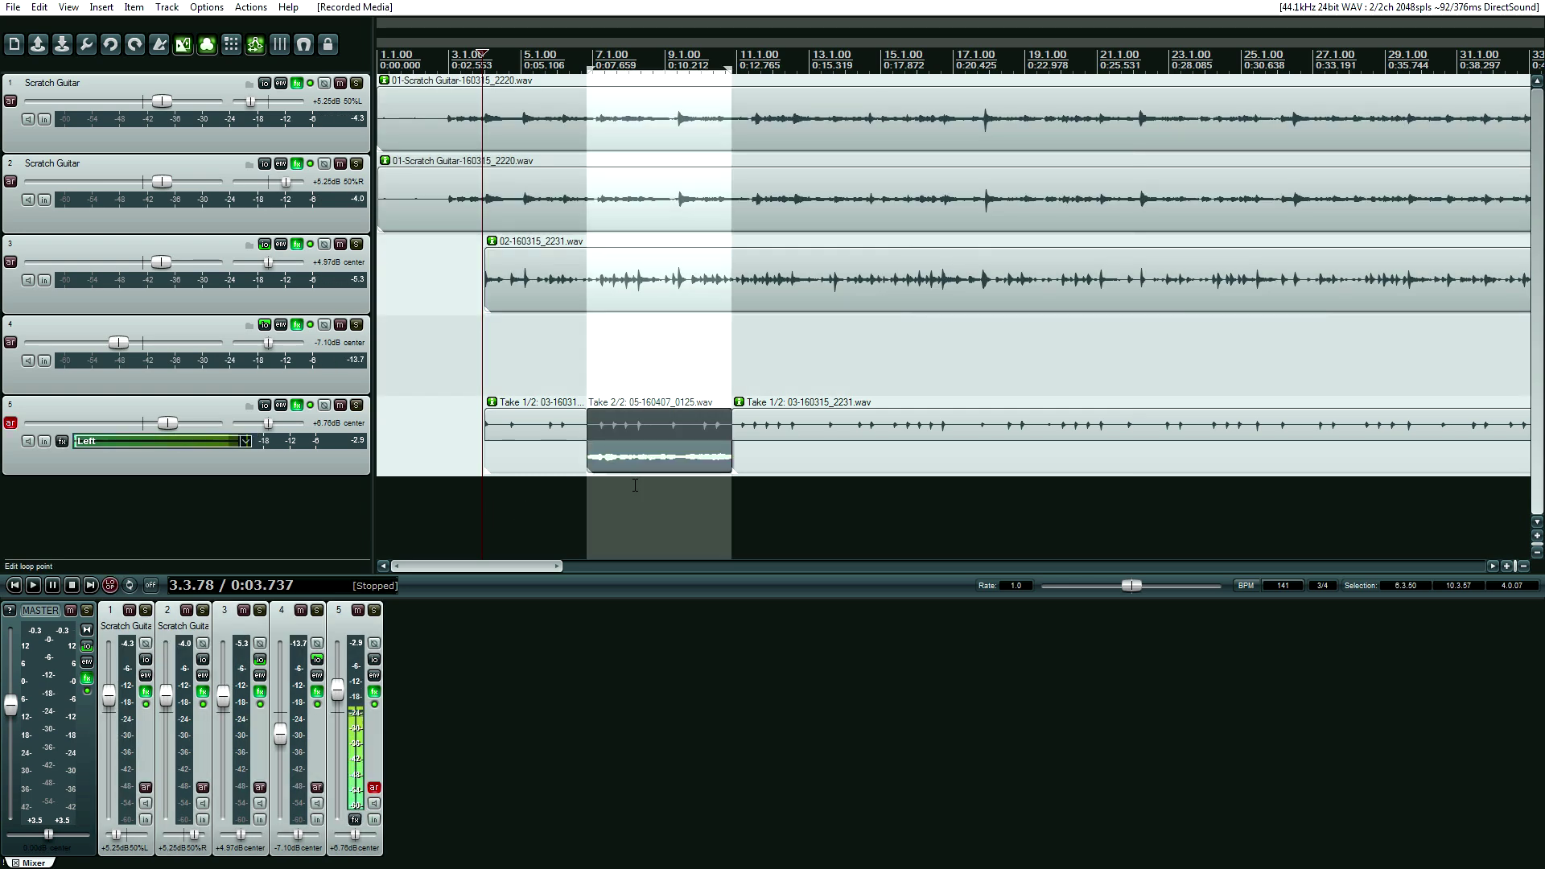
# Undo the recorded take and change the record mode to 'auto-punch selected items'
pyautogui.hotkey('ctrl', 'z')
pyautogui.click(705, 504)
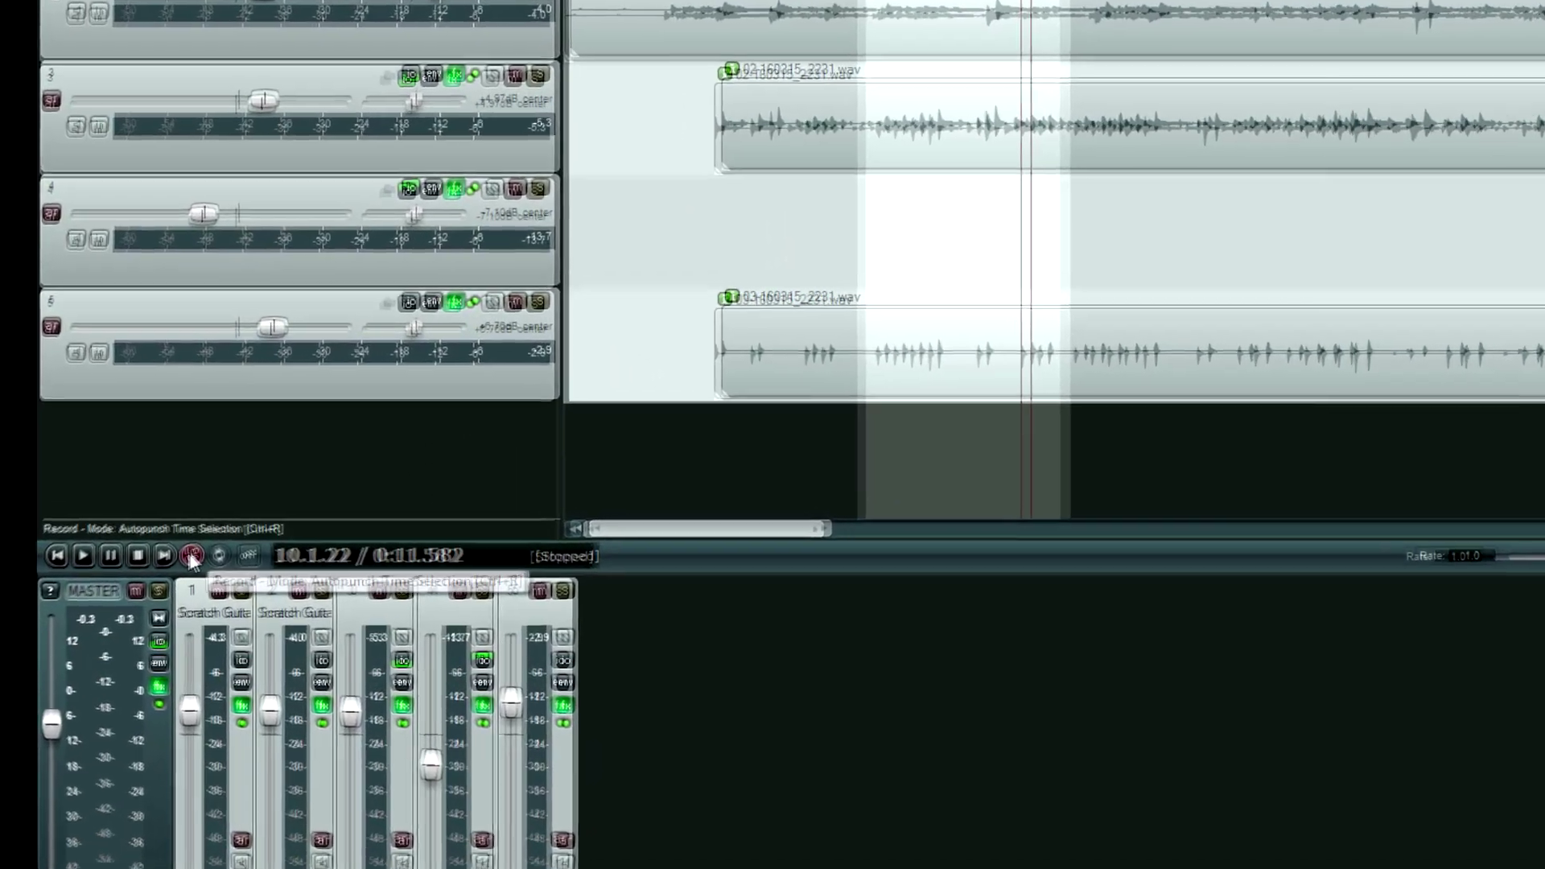
pyautogui.rightClick(110, 585)
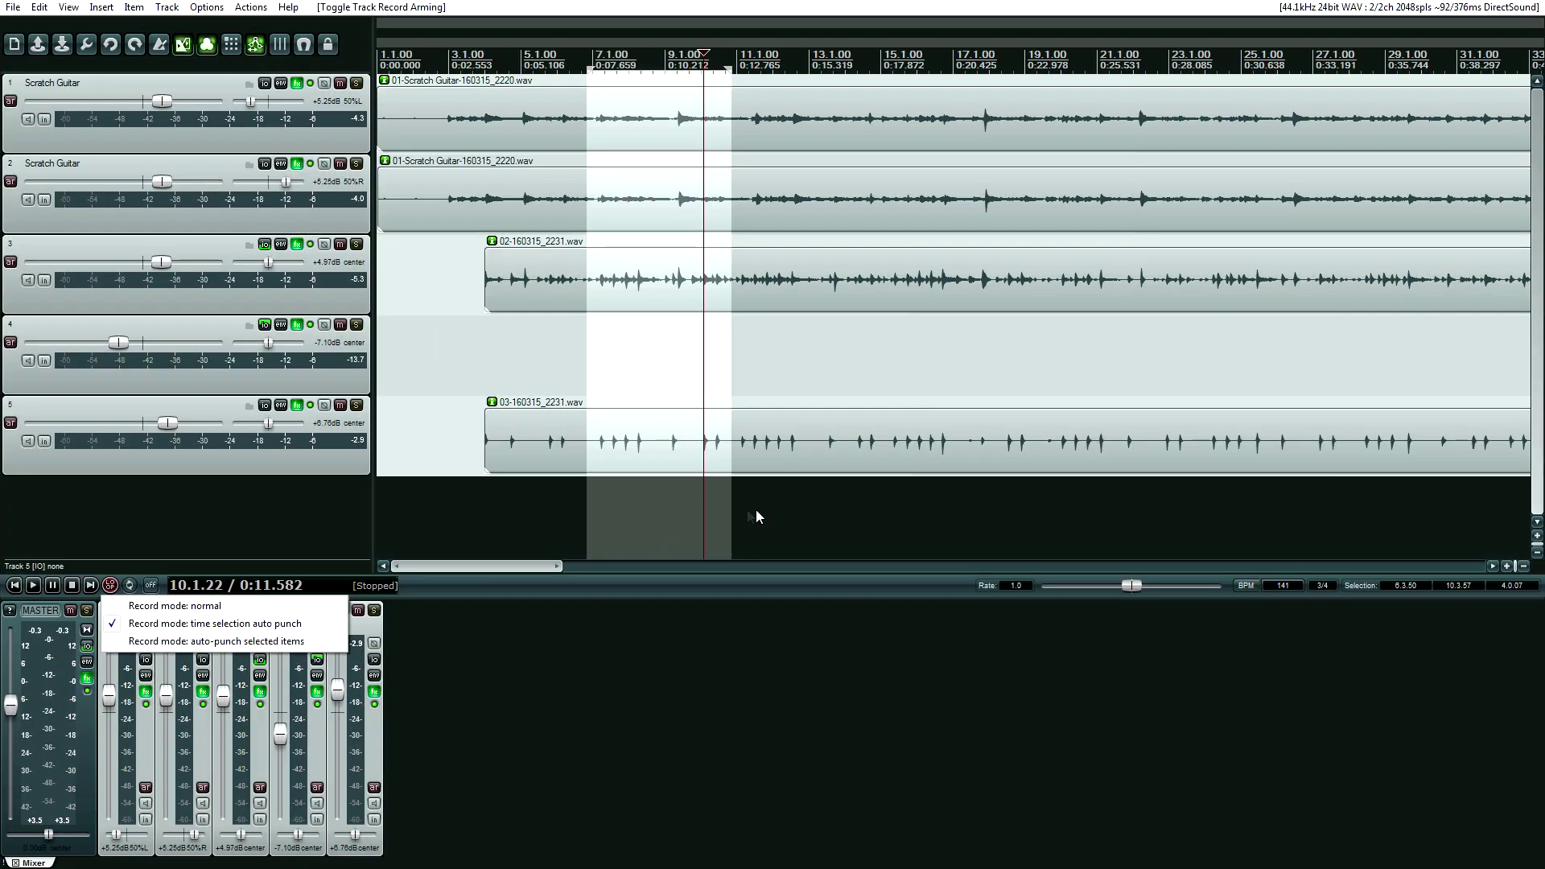
pyautogui.click(810, 483)
# Redraw the time selection as 11.2.71–15.2.51 and select track 5's audio item
pyautogui.click(817, 491)
pyautogui.moveTo(672, 503); pyautogui.dragTo(594, 511)
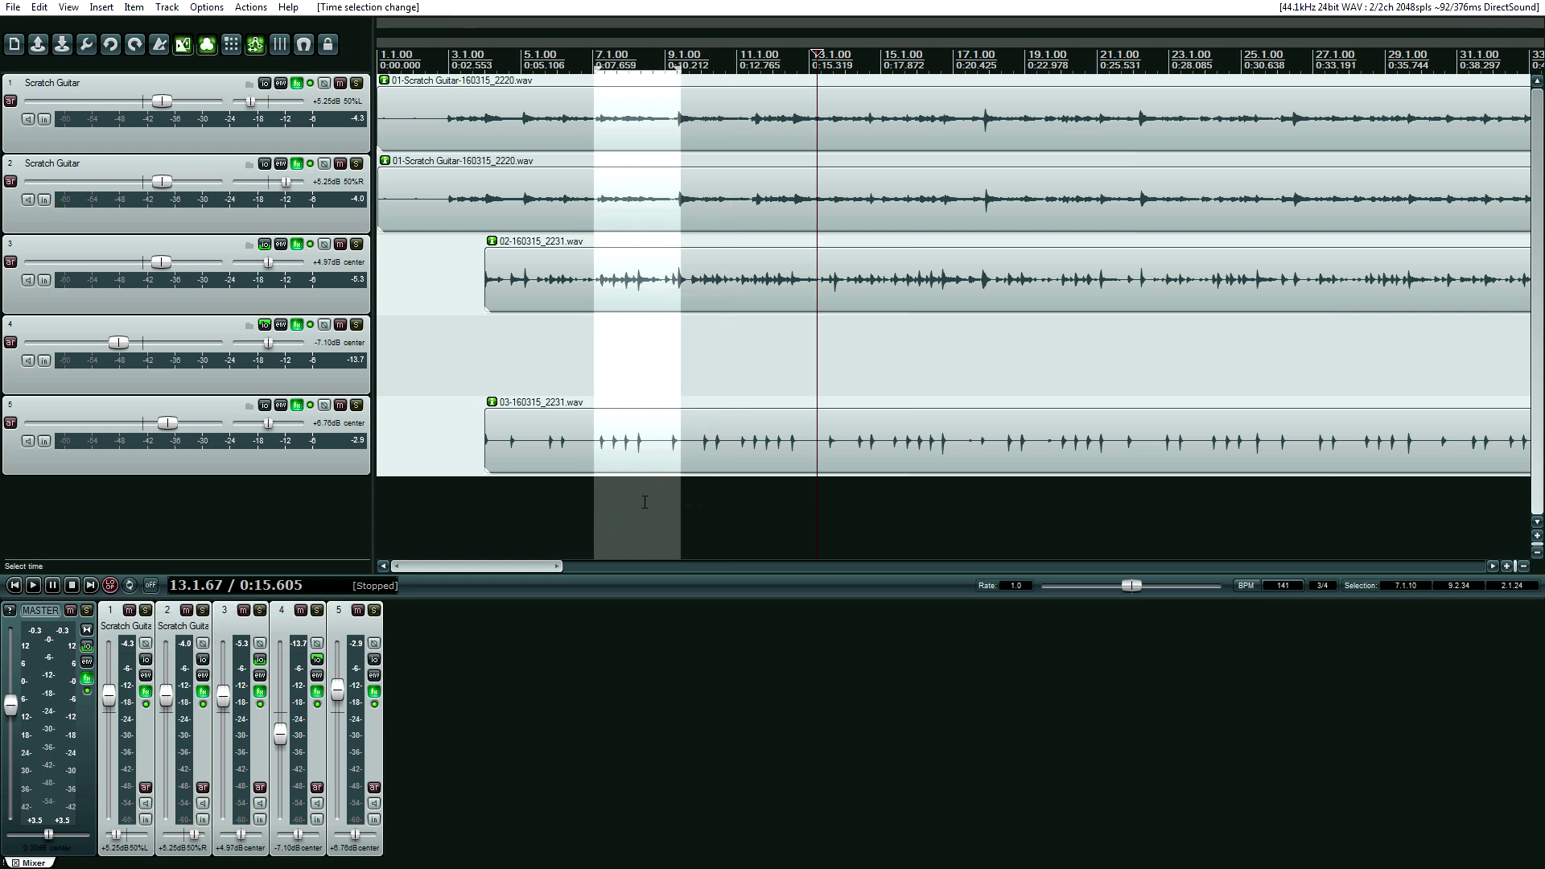
pyautogui.moveTo(899, 515); pyautogui.dragTo(757, 524)
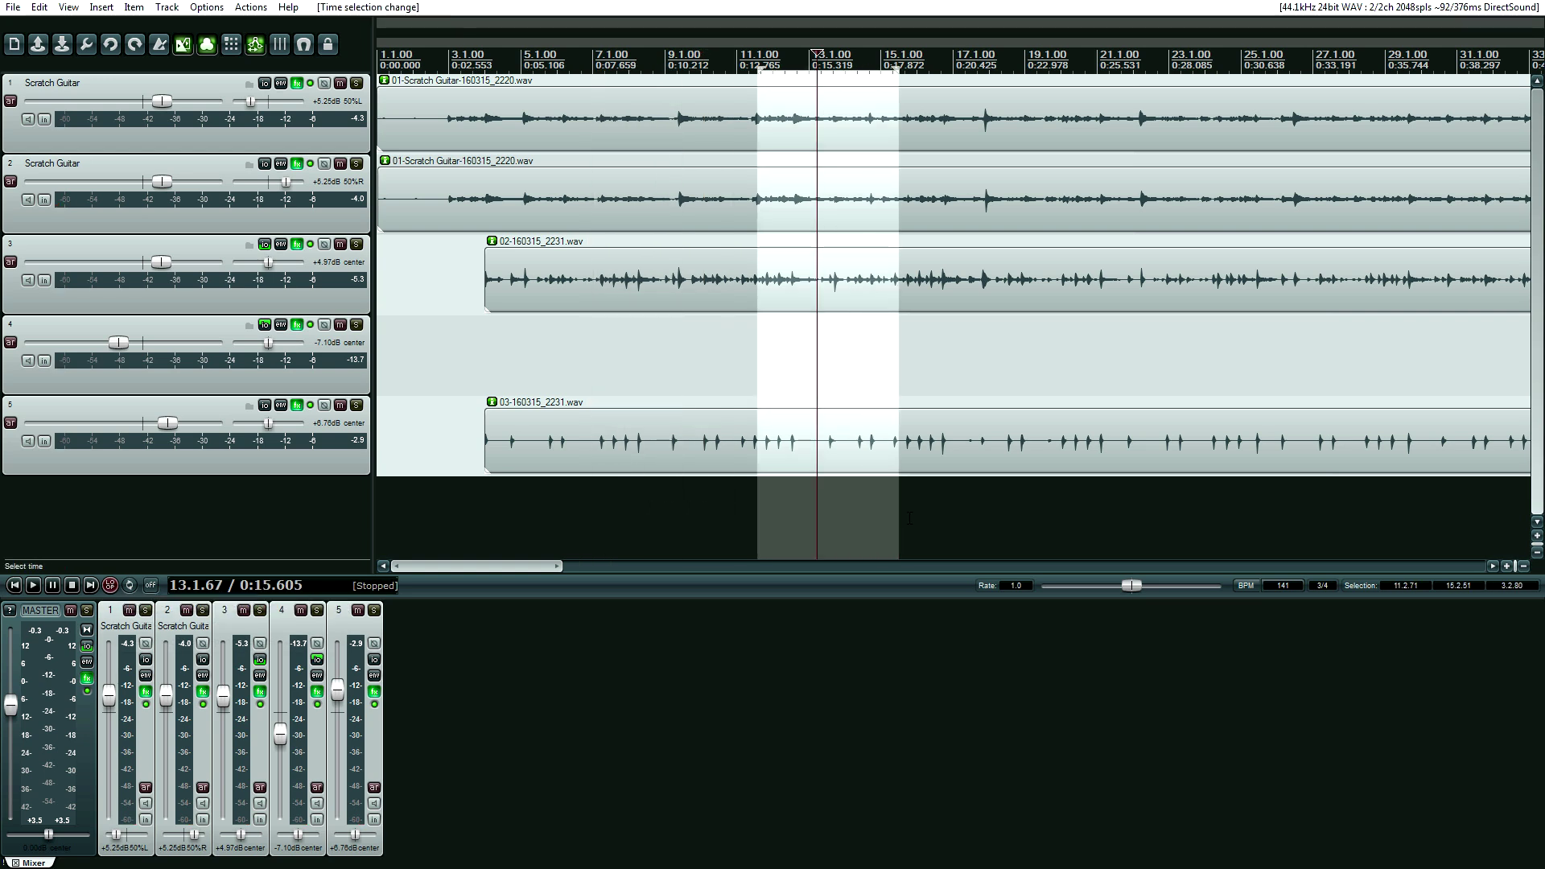
pyautogui.click(617, 515)
pyautogui.click(591, 506)
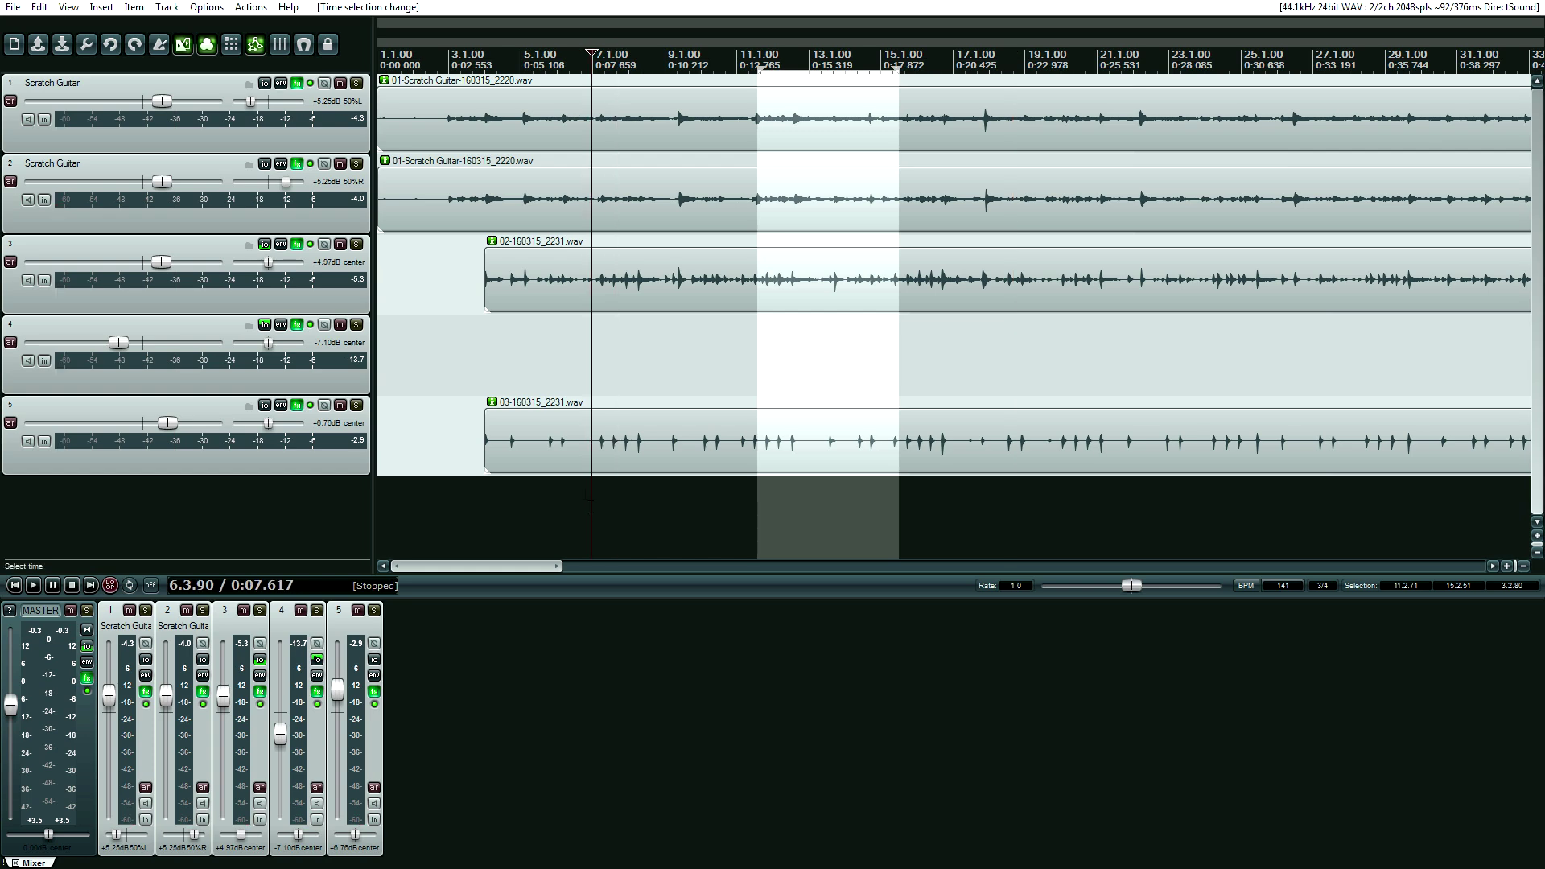
pyautogui.click(663, 456)
pyautogui.scroll(4, 663, 456)
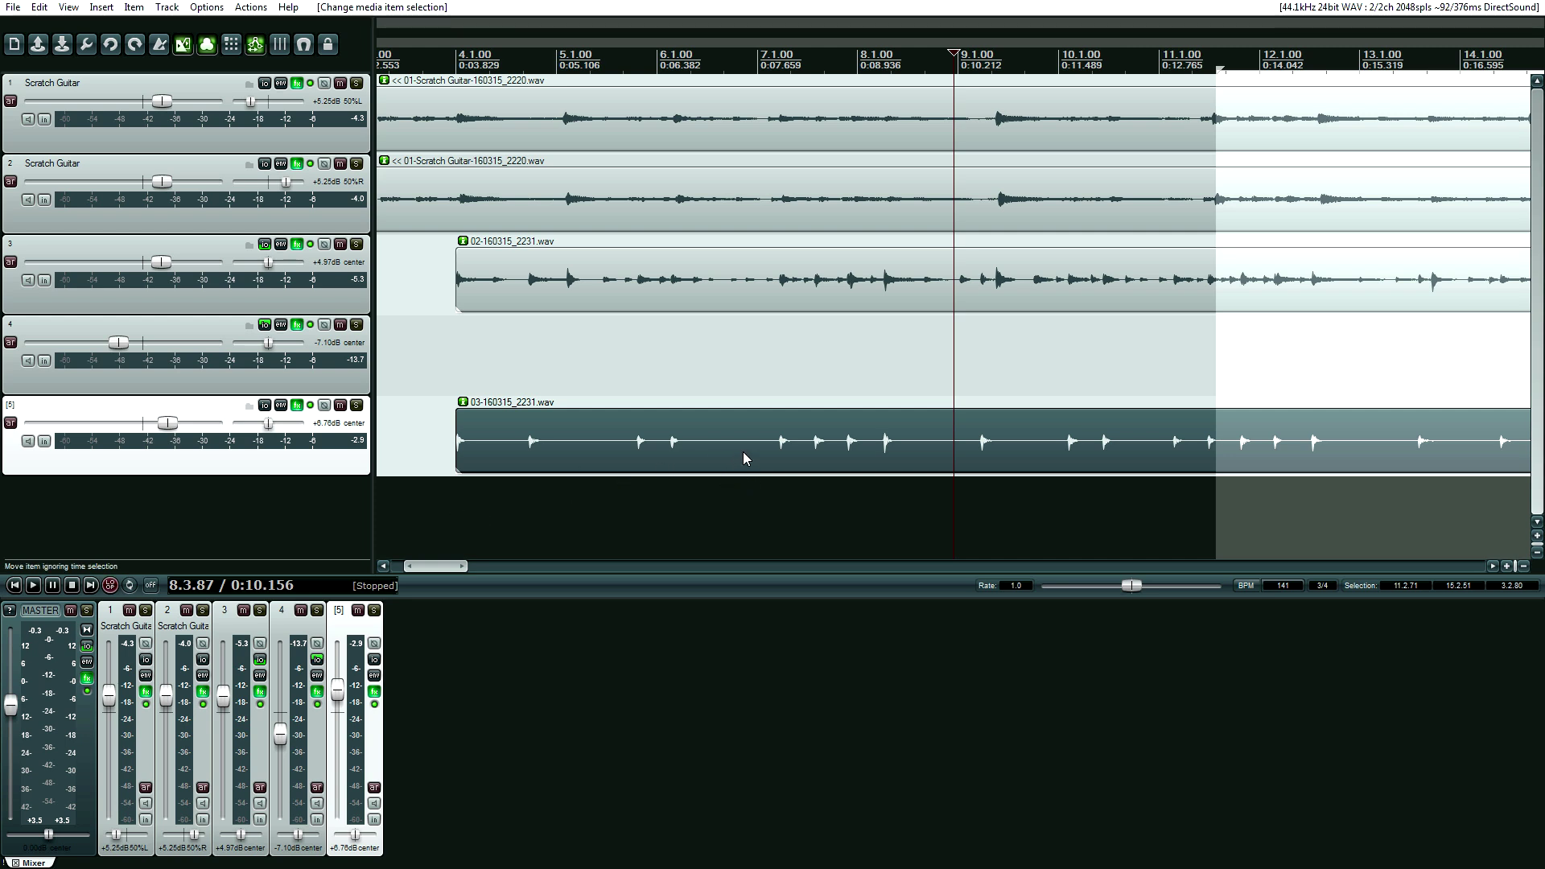
# Clear the time selection and split track 5's item at 0:07.263 with S
pyautogui.click(744, 454)
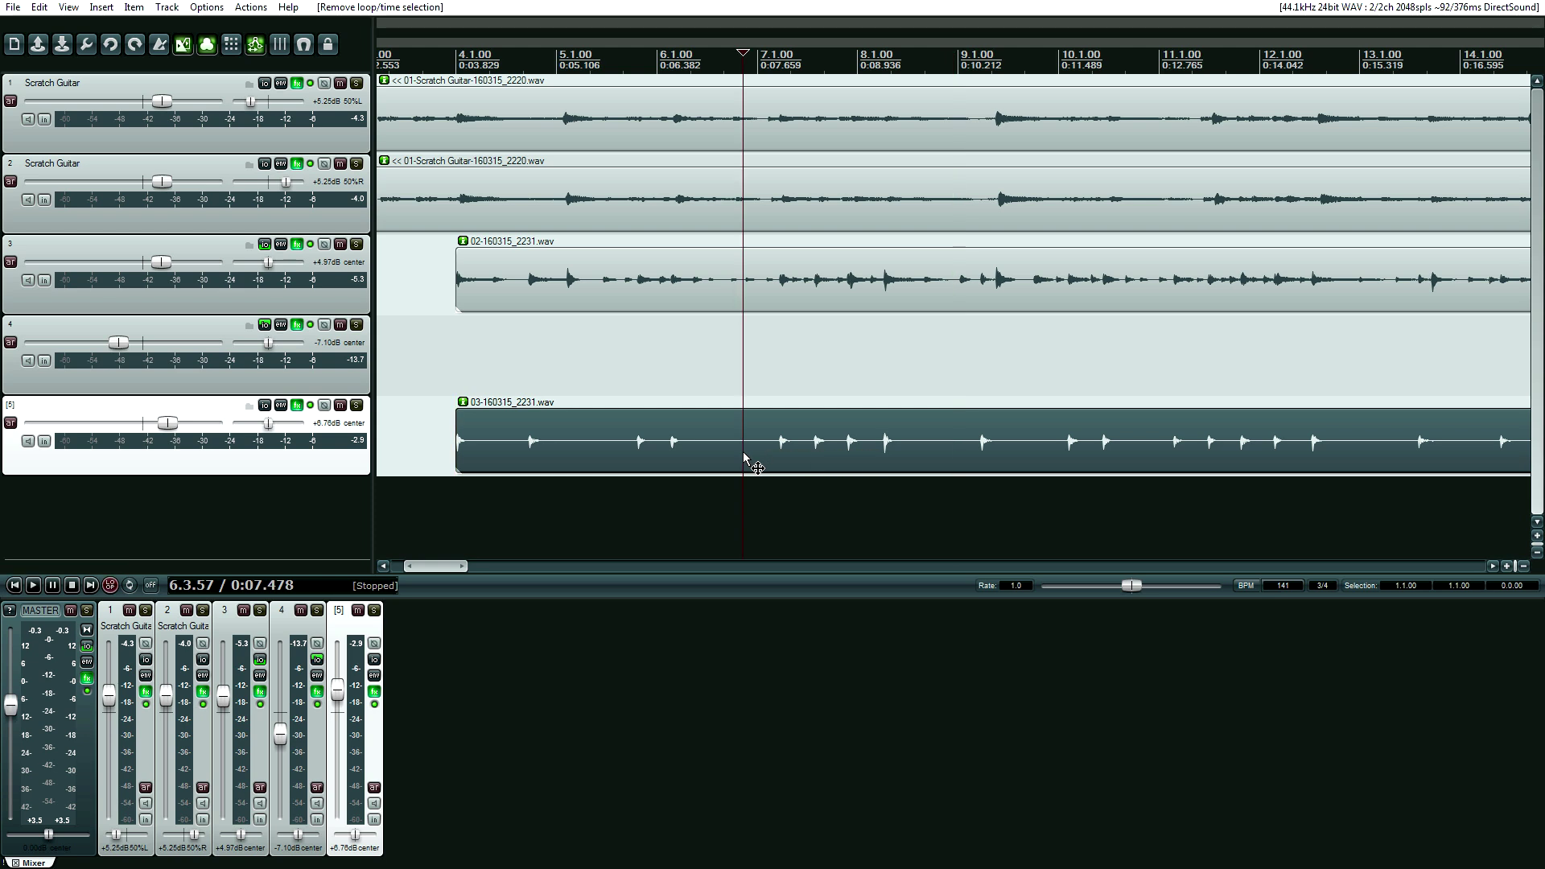
pyautogui.click(727, 455)
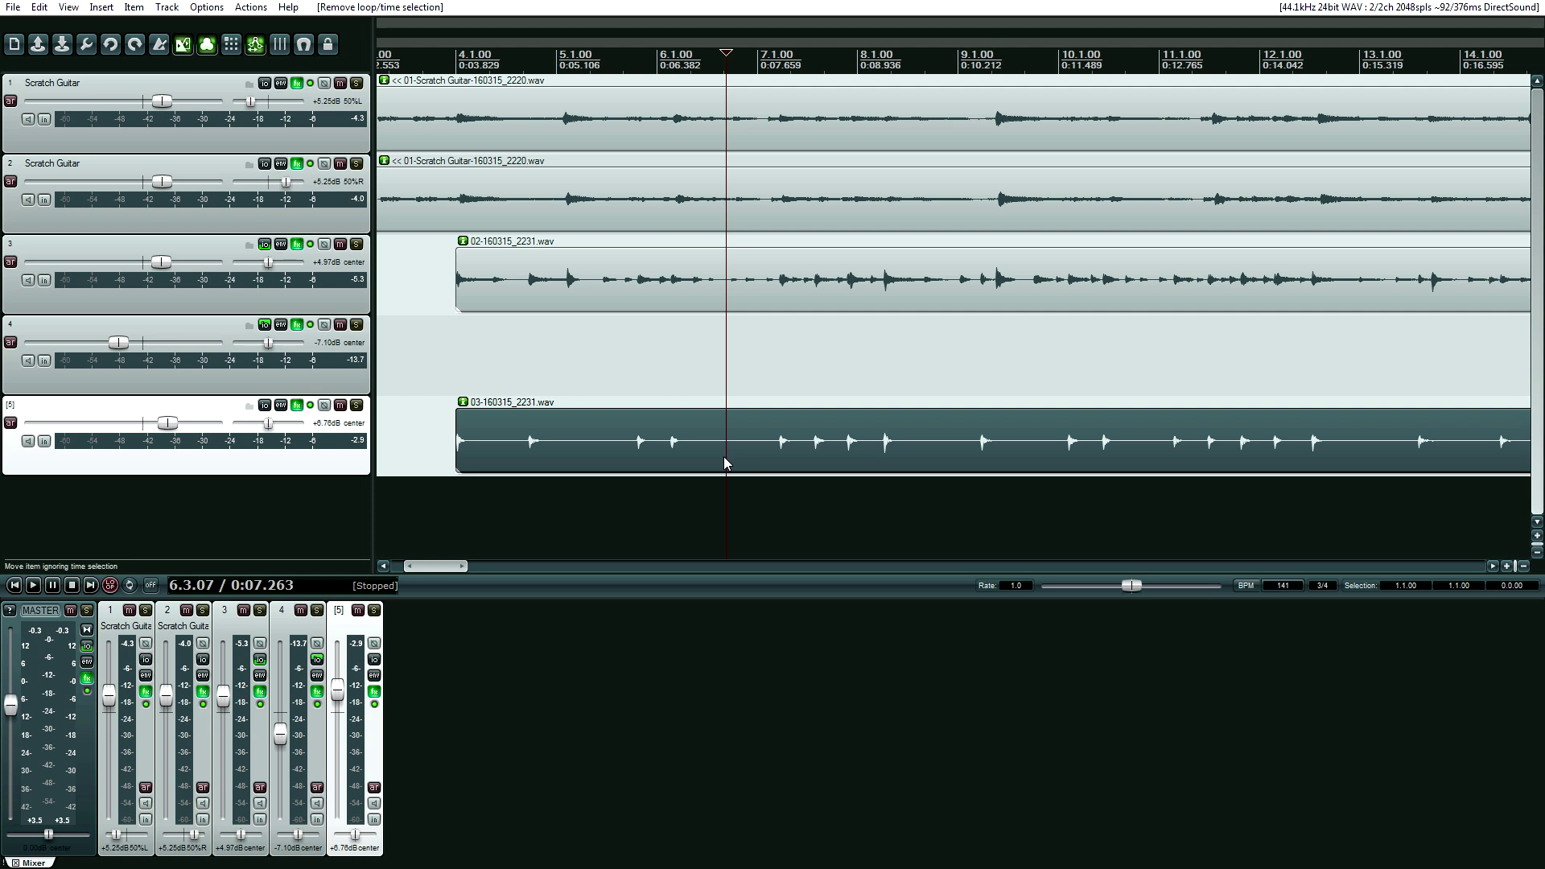
pyautogui.press('s')
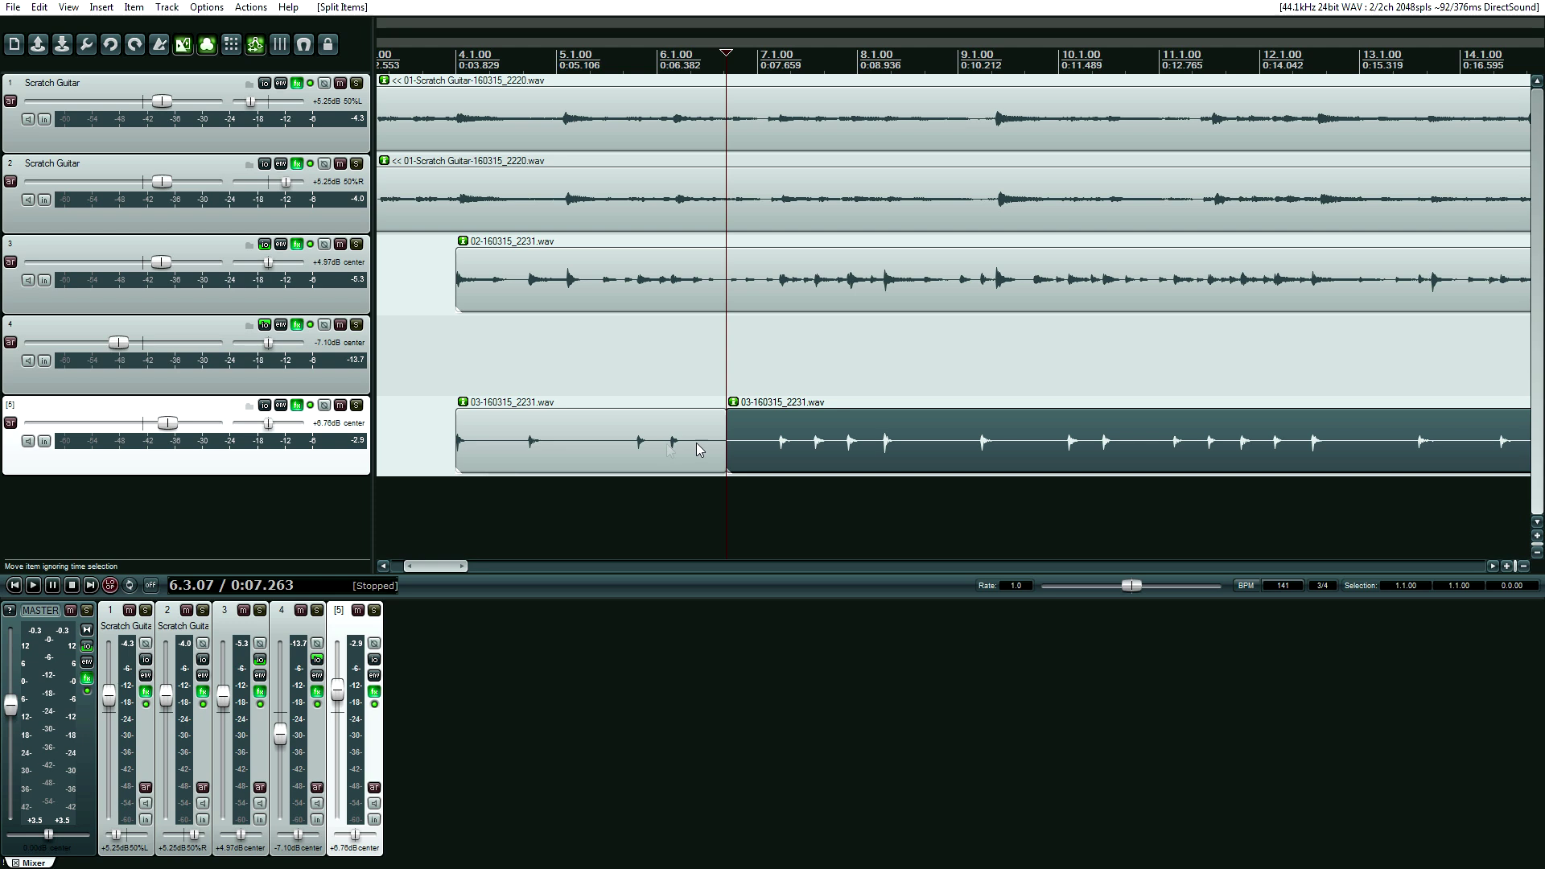
# Split track 5's item again at 0:09.944 and select the resulting middle item
pyautogui.click(938, 449)
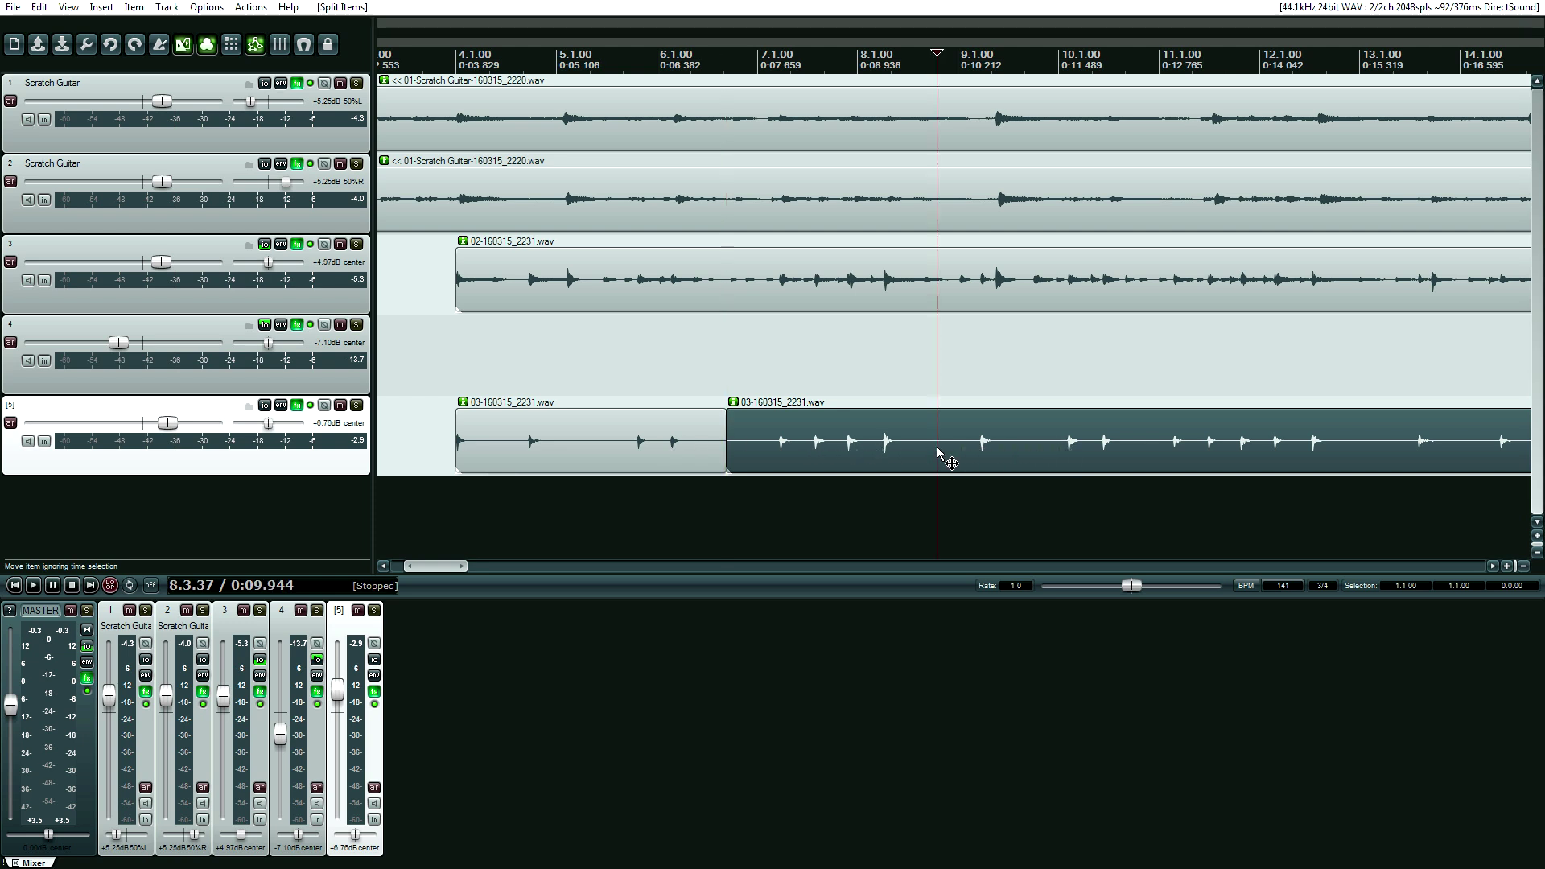
pyautogui.rightClick(937, 447)
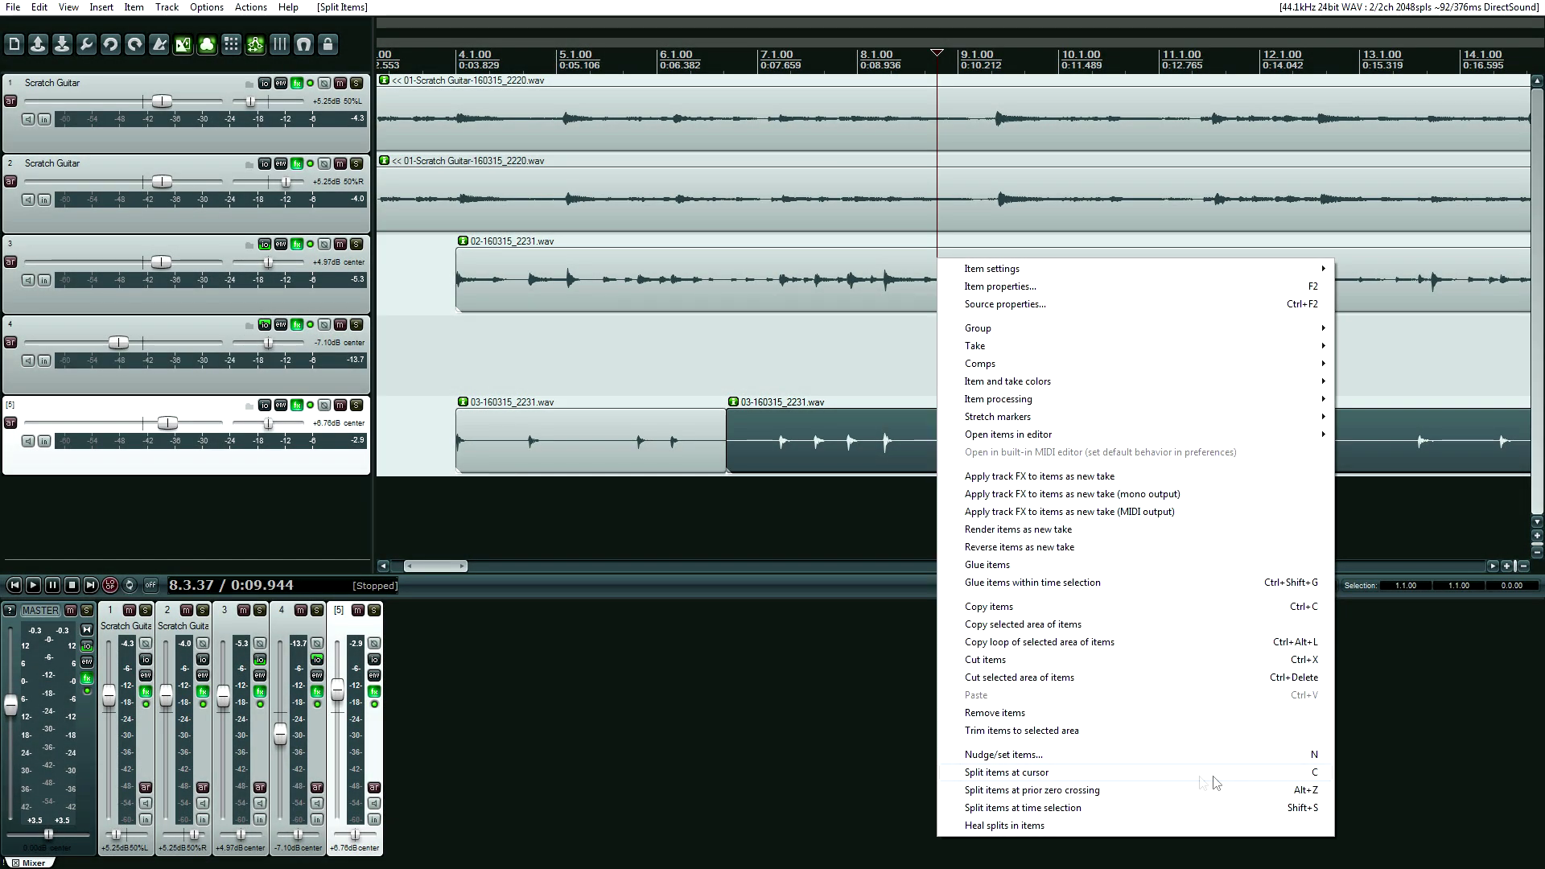
pyautogui.click(1040, 778)
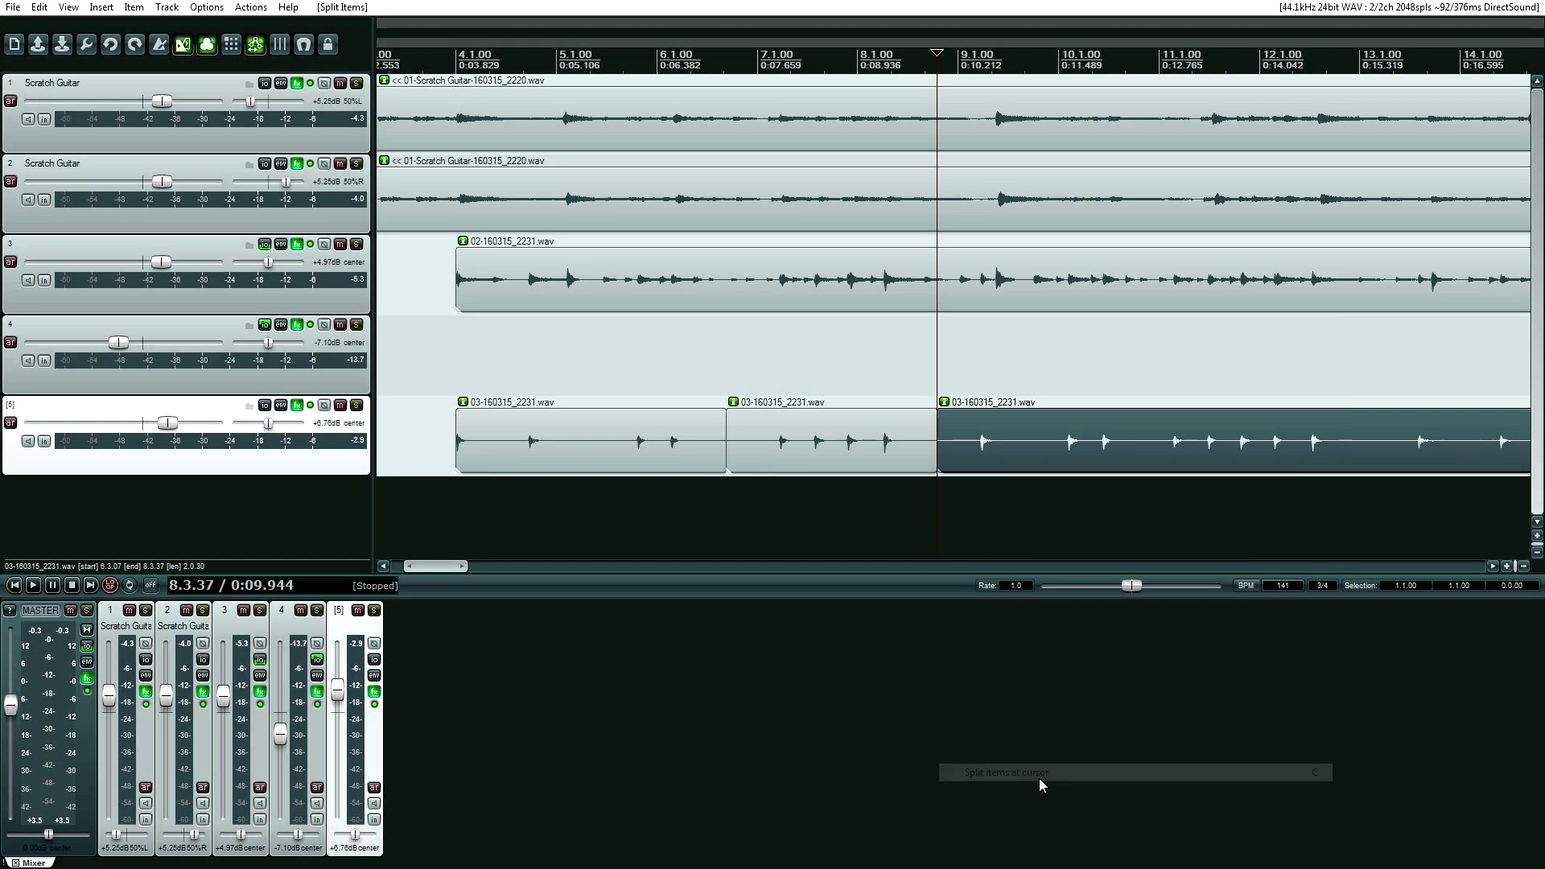
pyautogui.click(833, 451)
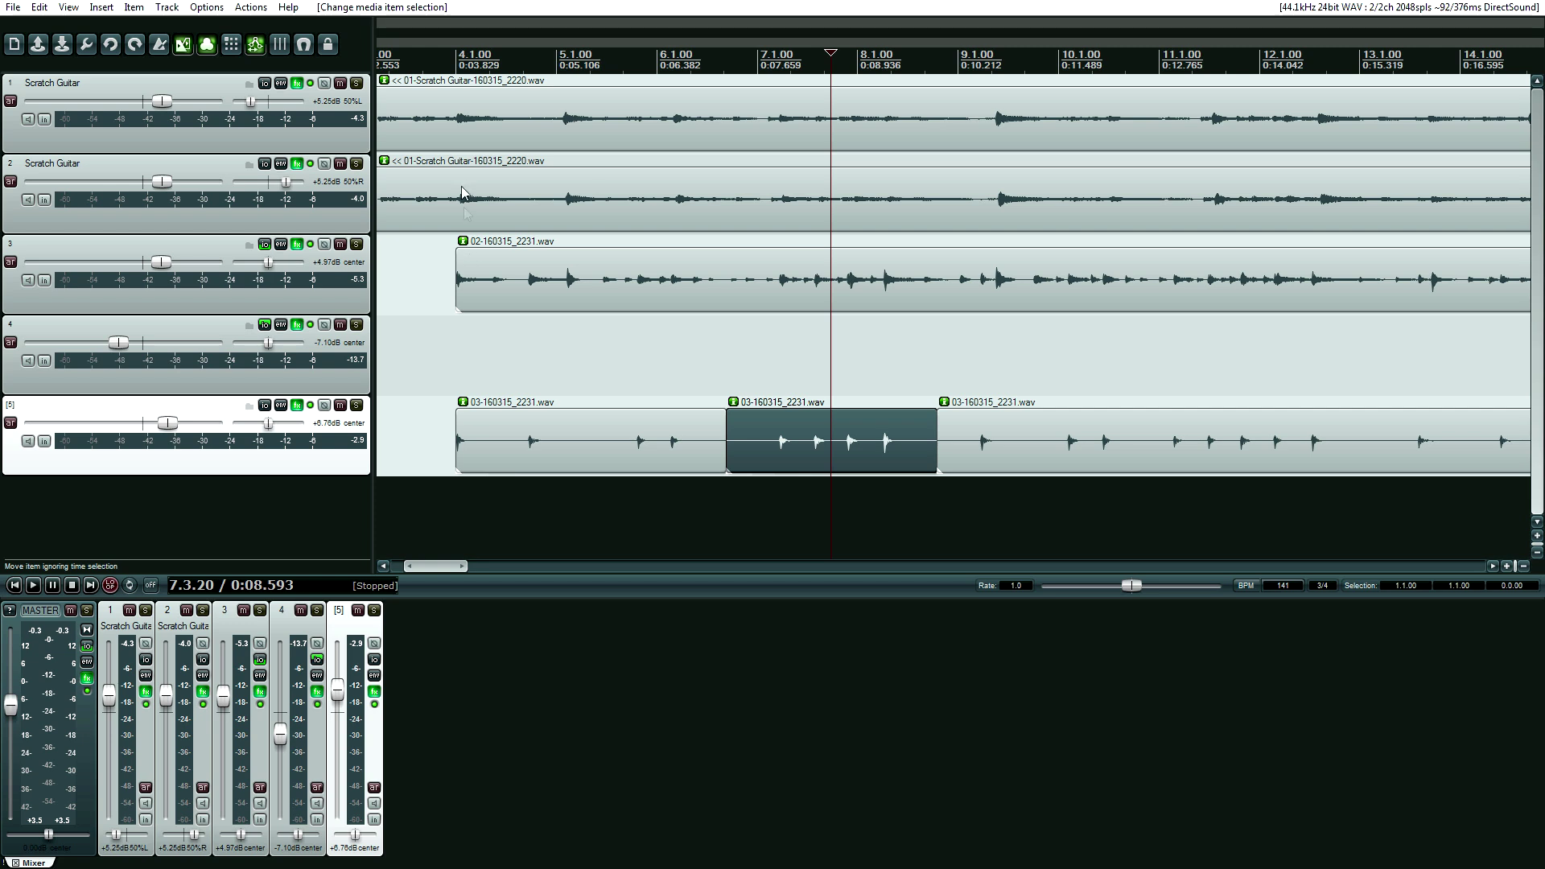
# Reselect the middle item, start playback at 0:03.676 and arm track 5 on Left input
pyautogui.click(435, 405)
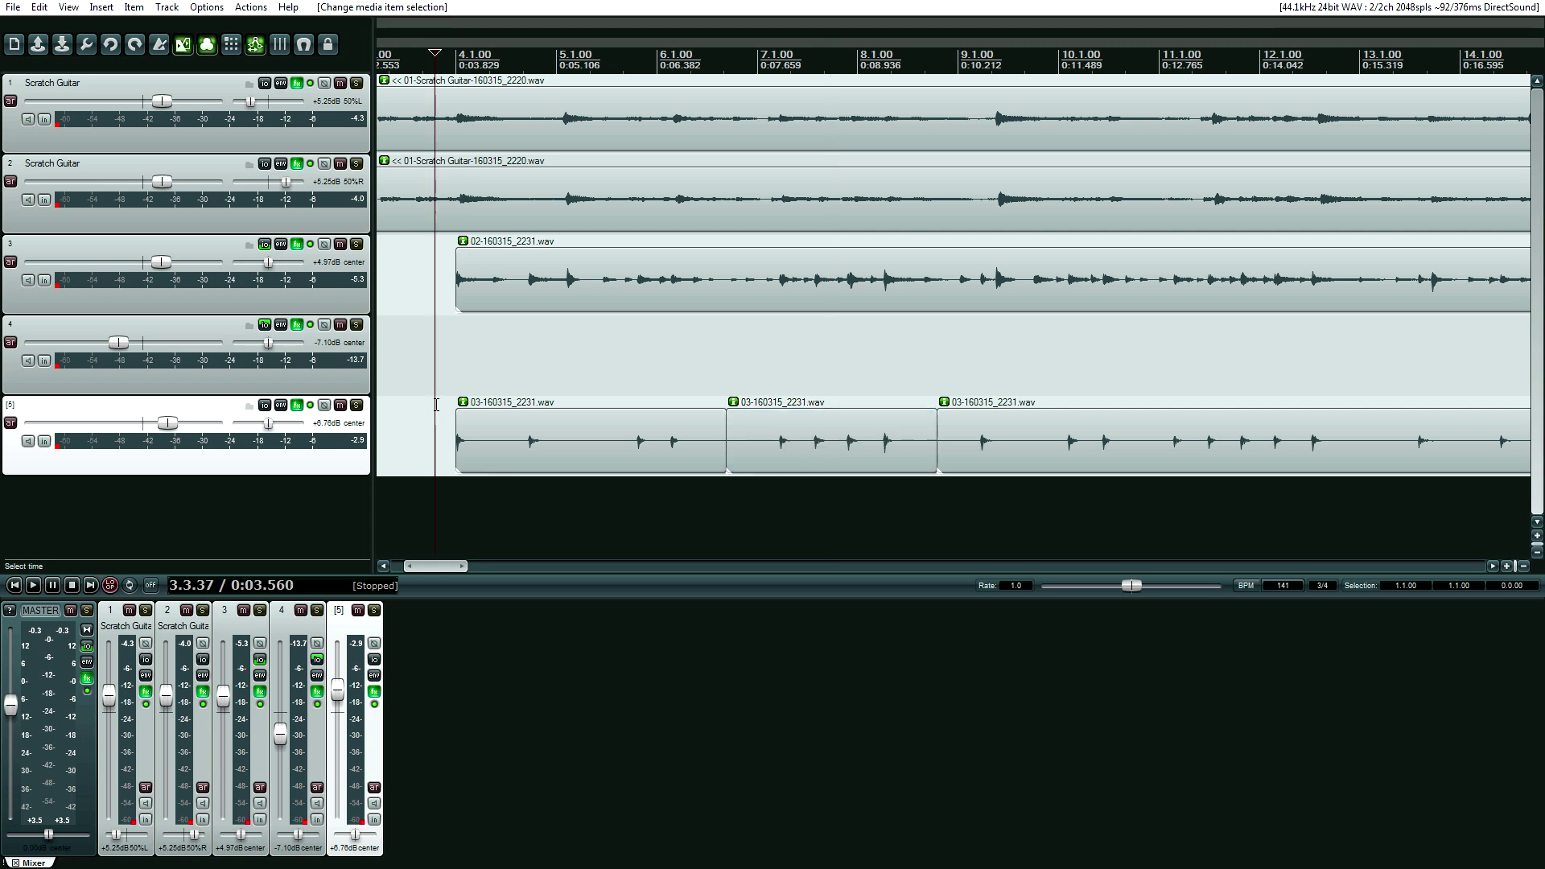
pyautogui.click(809, 455)
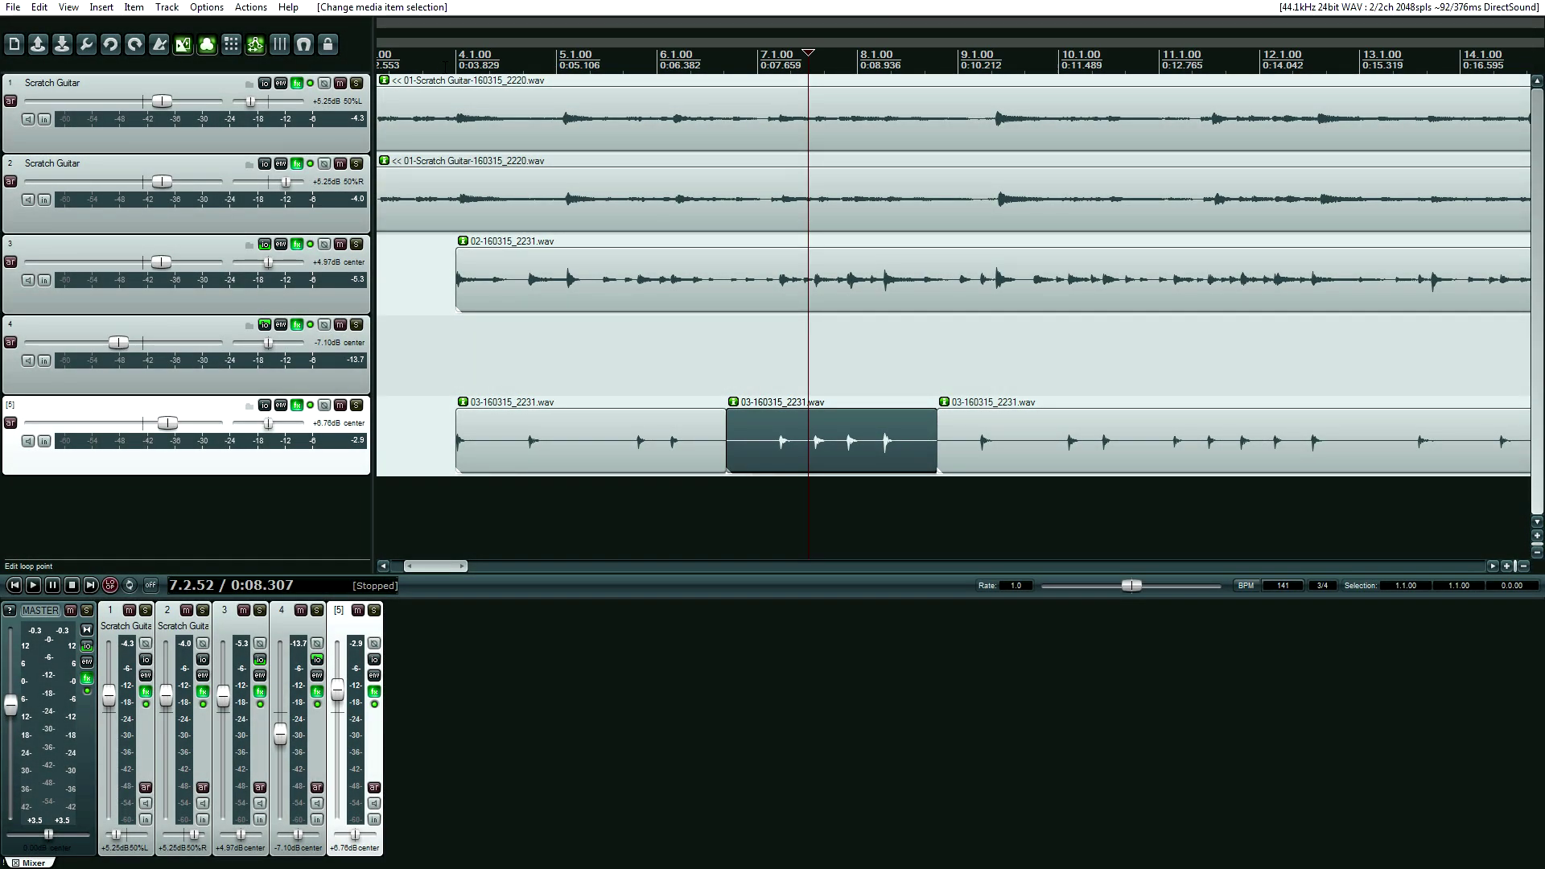
pyautogui.click(444, 59)
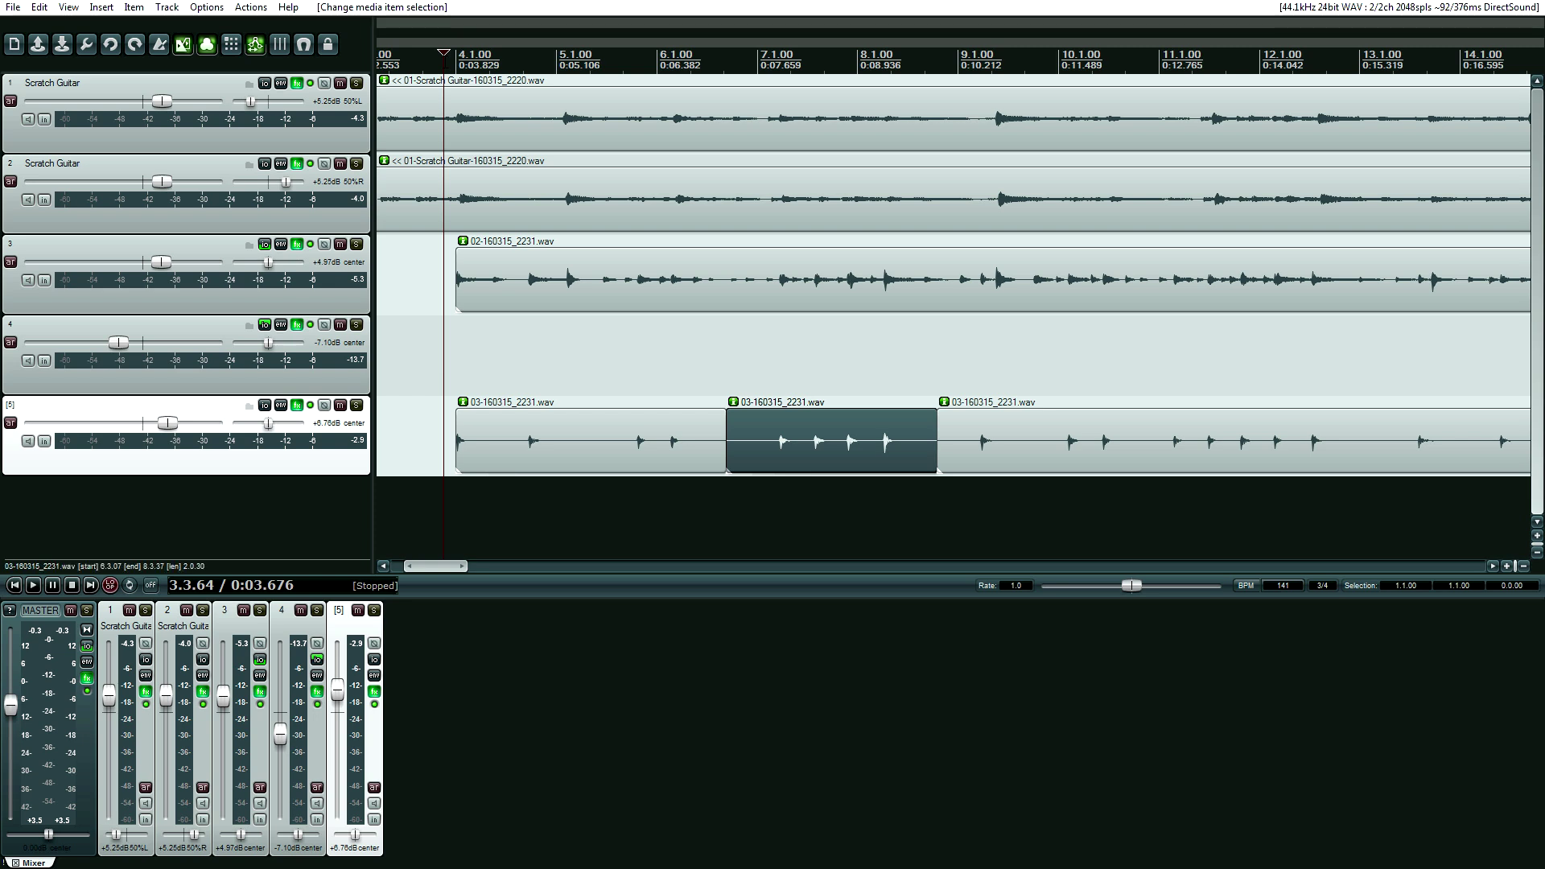
pyautogui.click(11, 424)
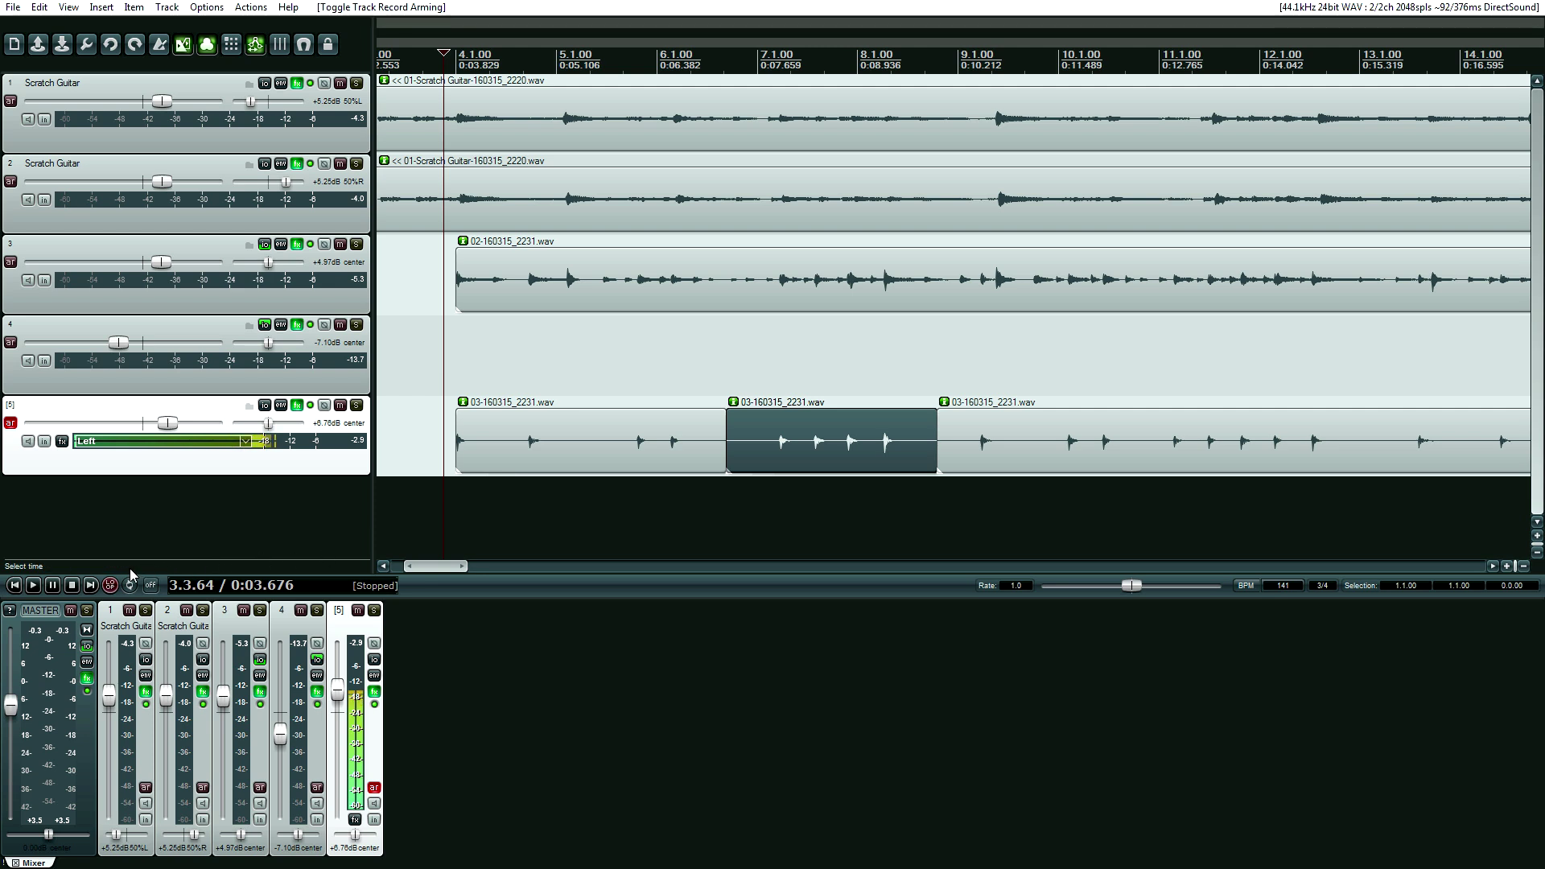
# Set Record mode to auto-punch selected items, confirm it, and begin recording track 5's middle item
pyautogui.rightClick(112, 587)
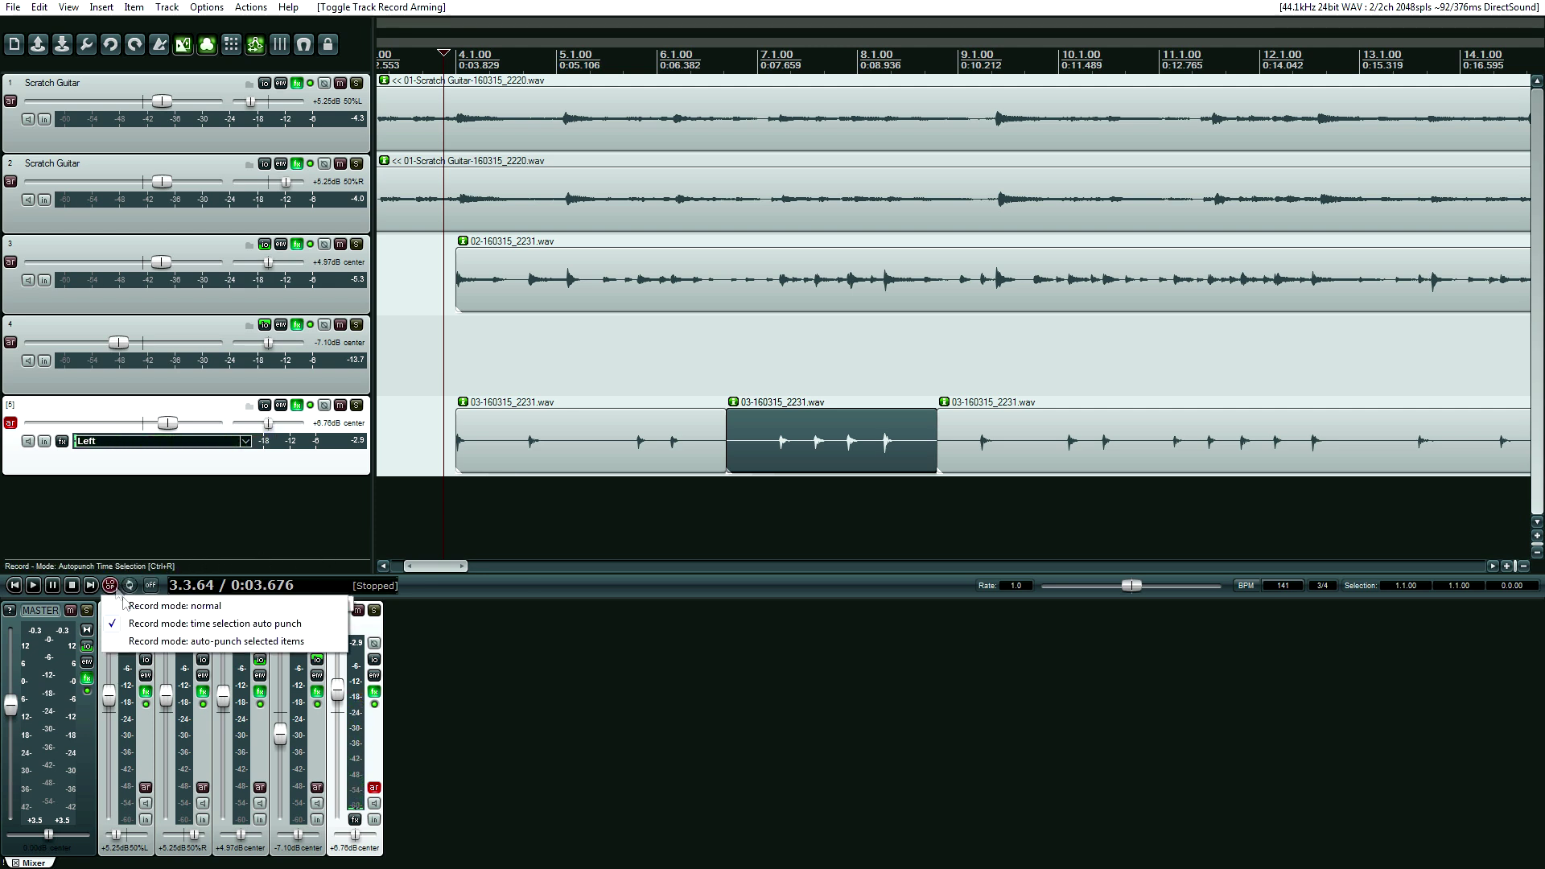
pyautogui.click(152, 644)
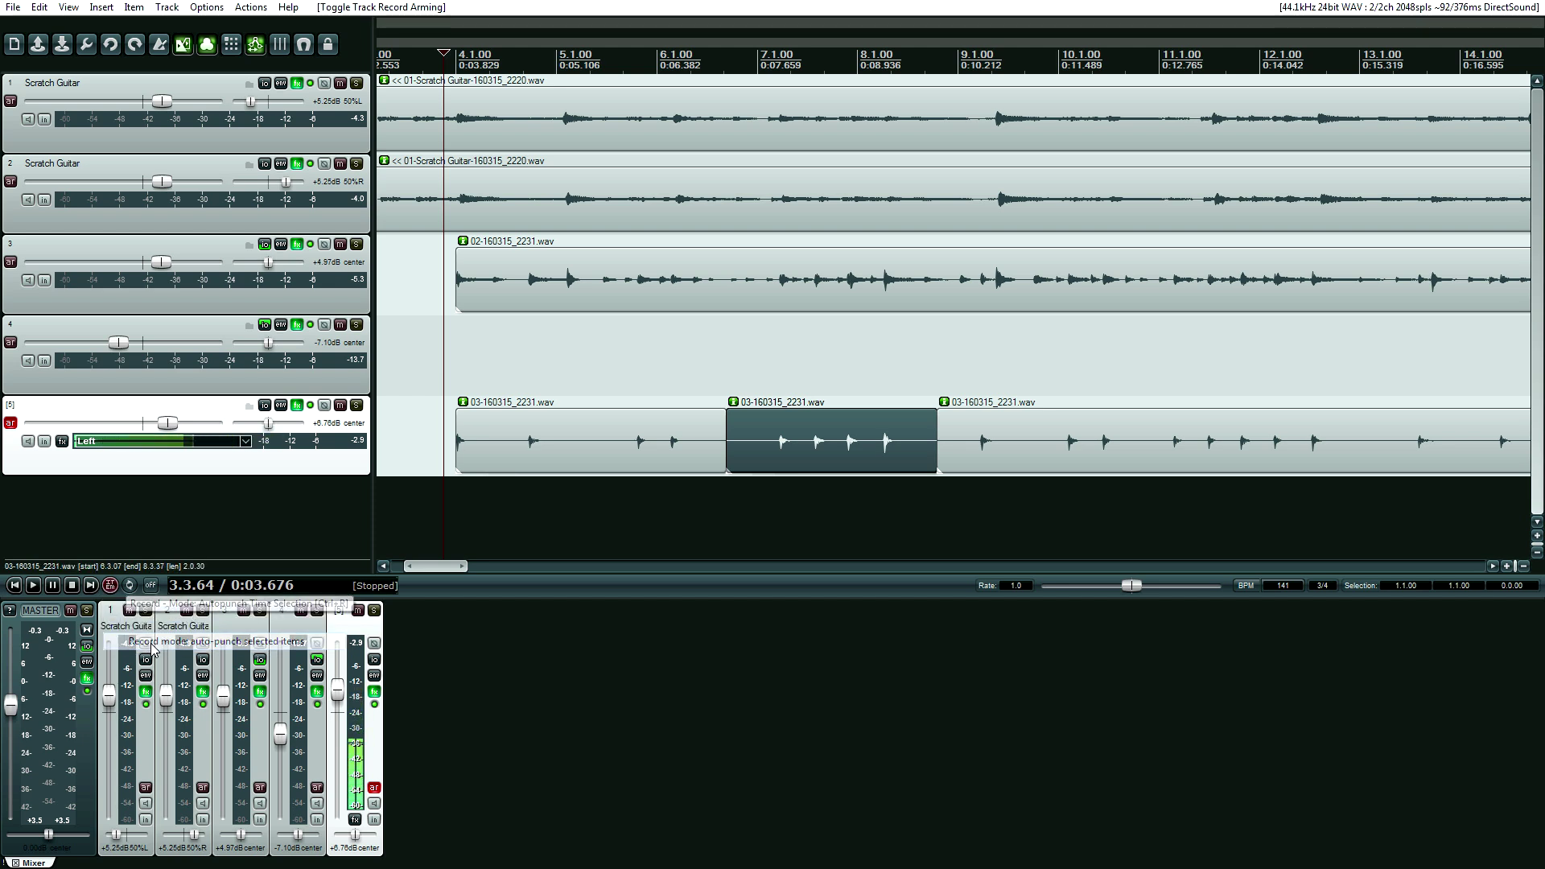
pyautogui.rightClick(110, 588)
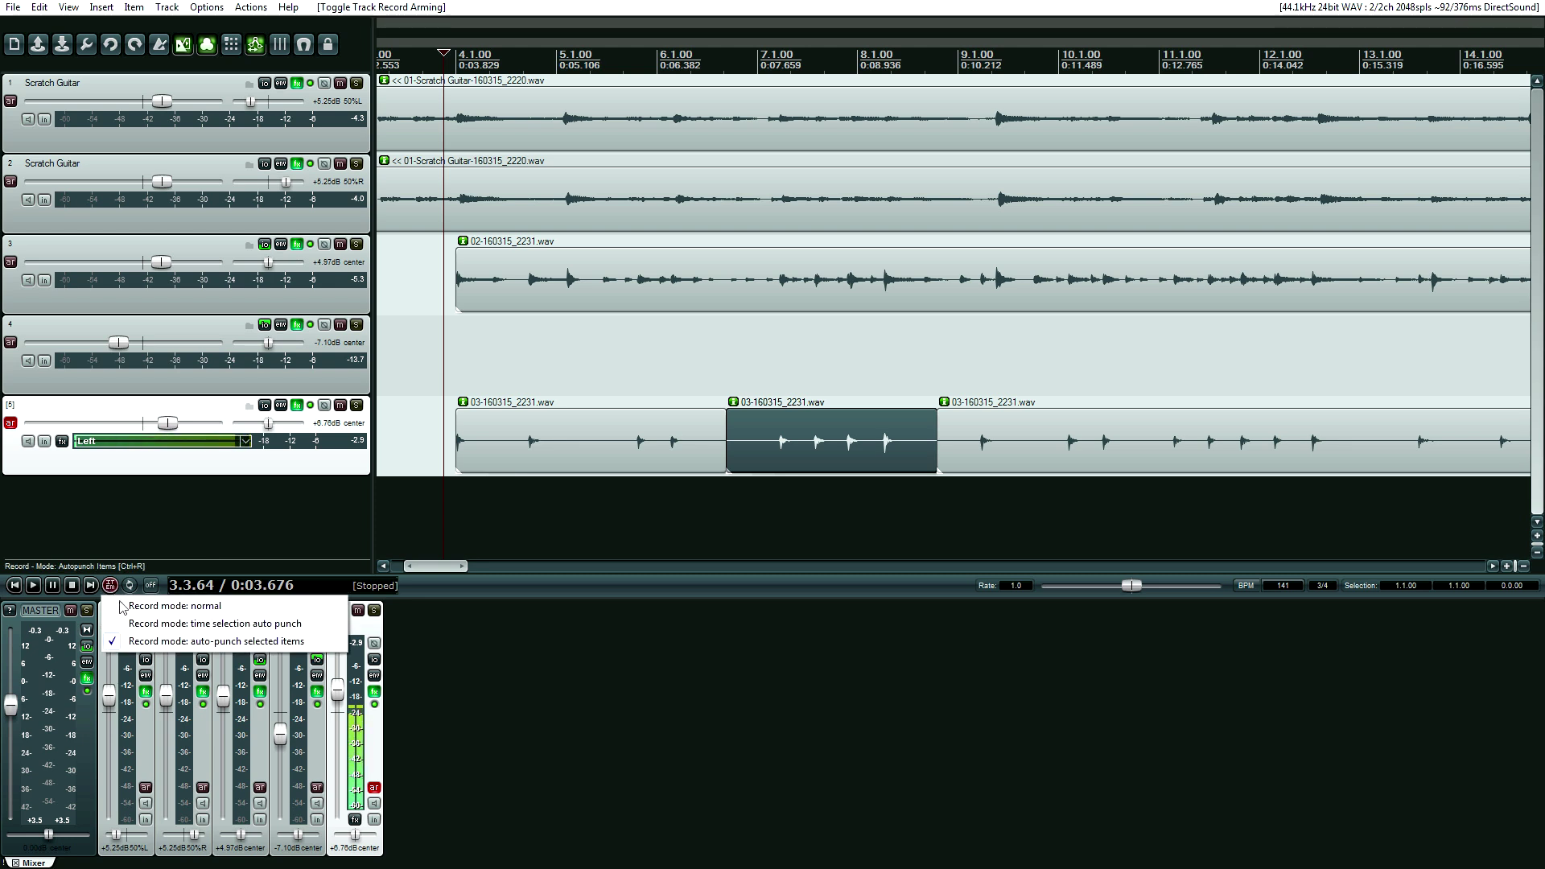
pyautogui.press('Escape')
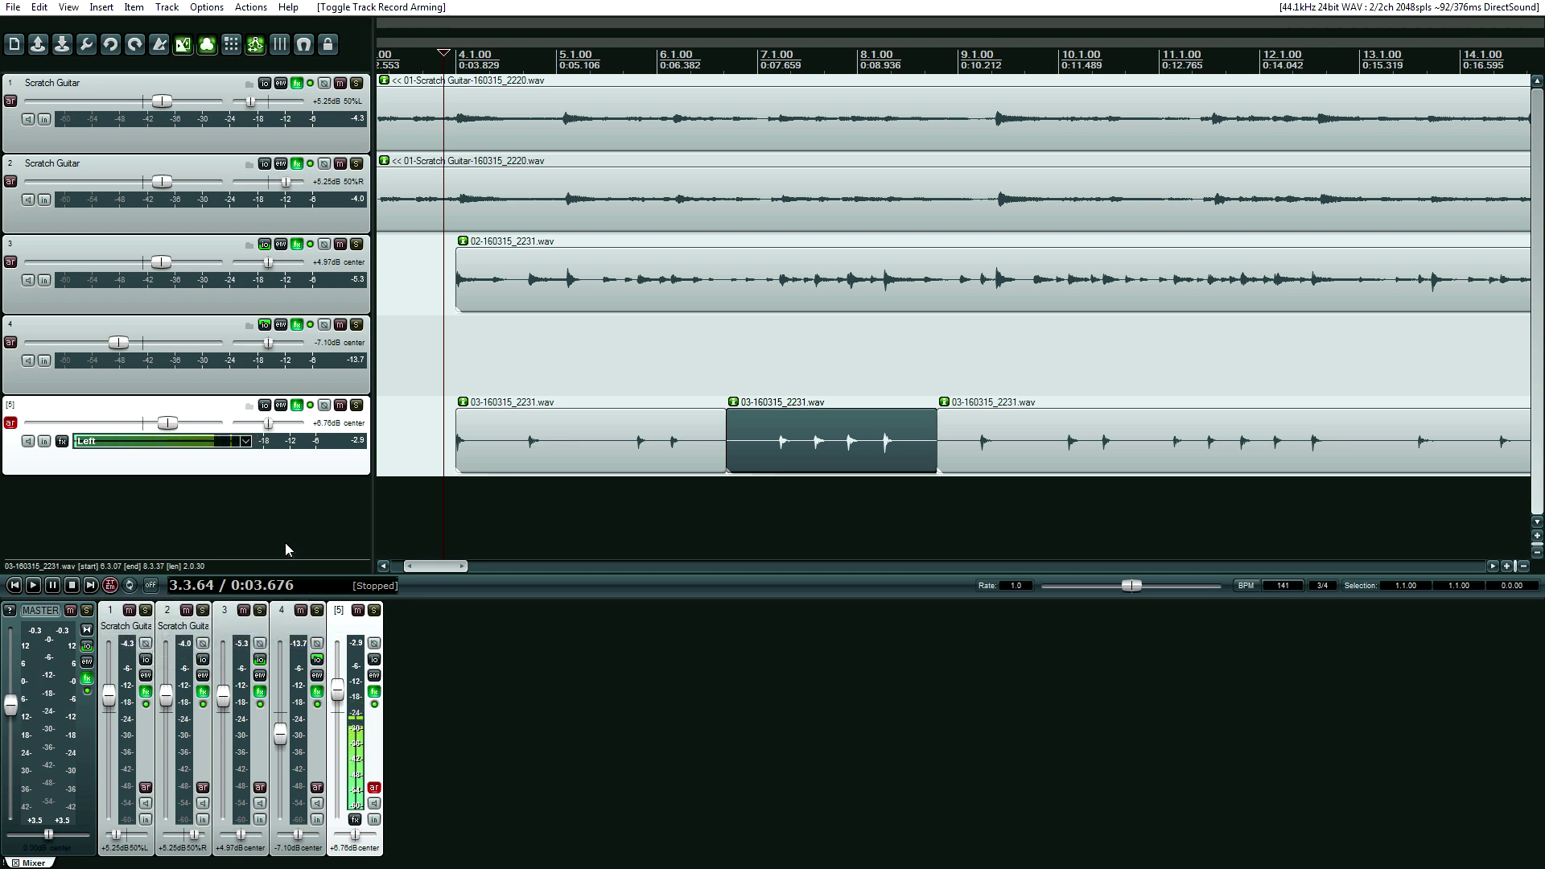
pyautogui.click(112, 586)
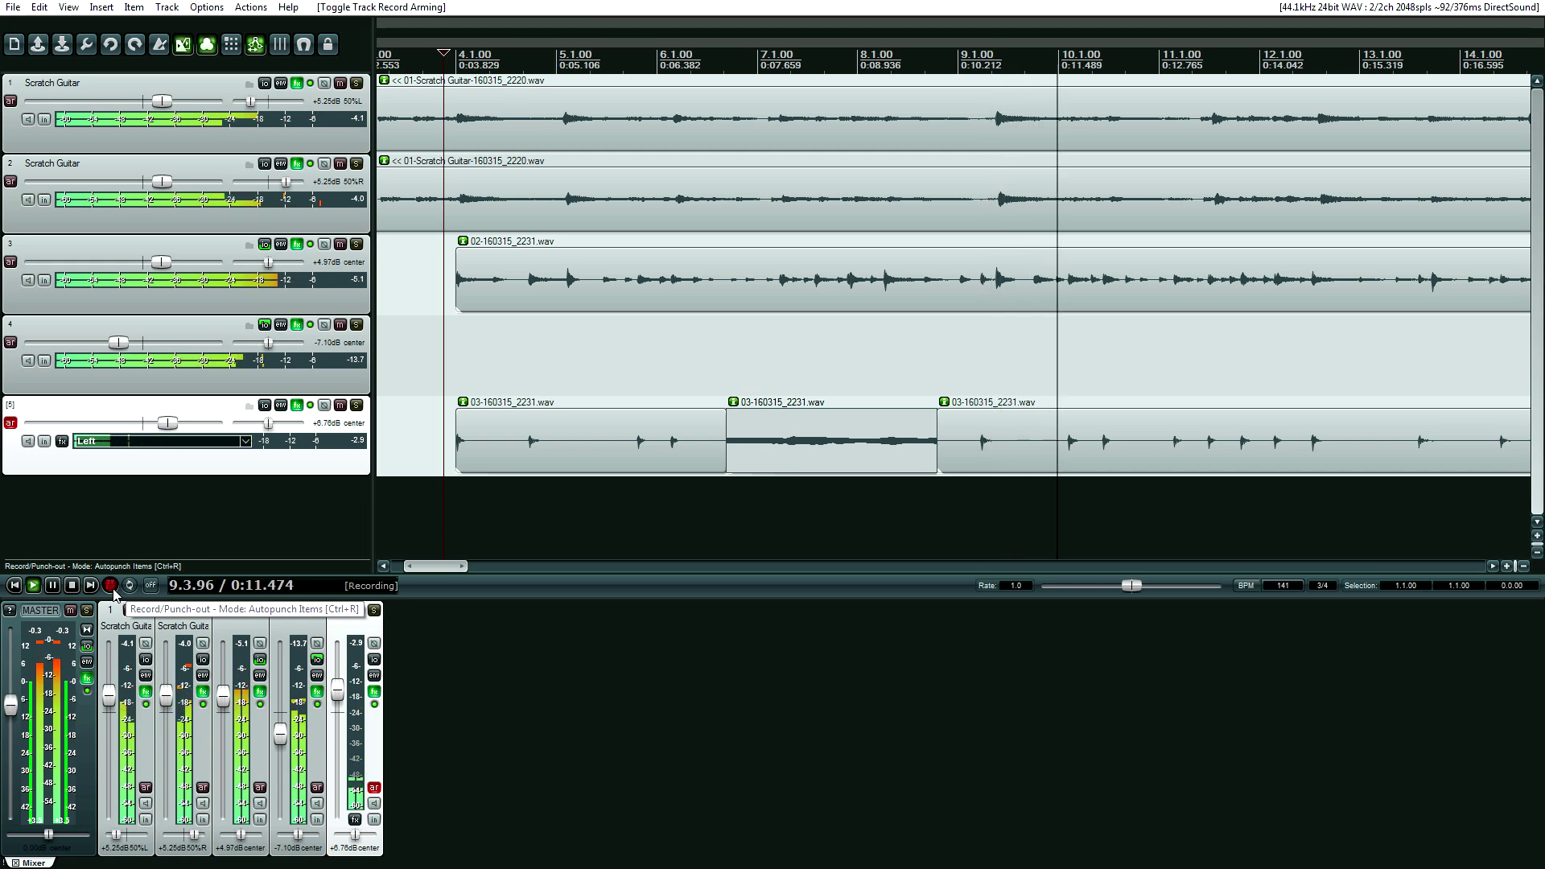
# Stop recording, keep the new take 05-160407_0128.wav, and deselect the item
pyautogui.click(110, 585)
pyautogui.press('Return')
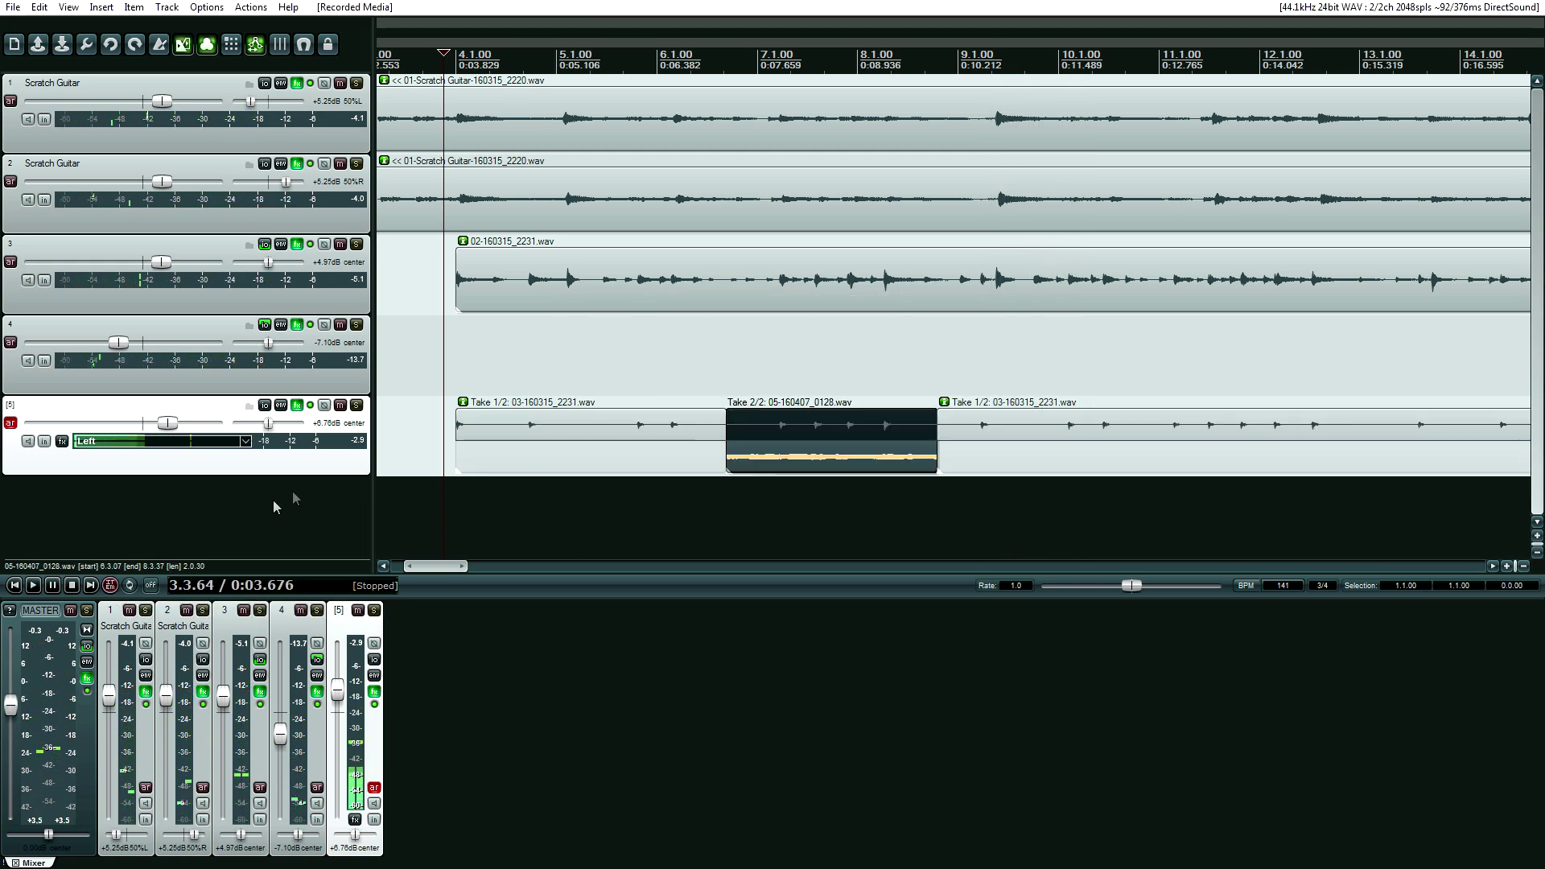
pyautogui.click(418, 497)
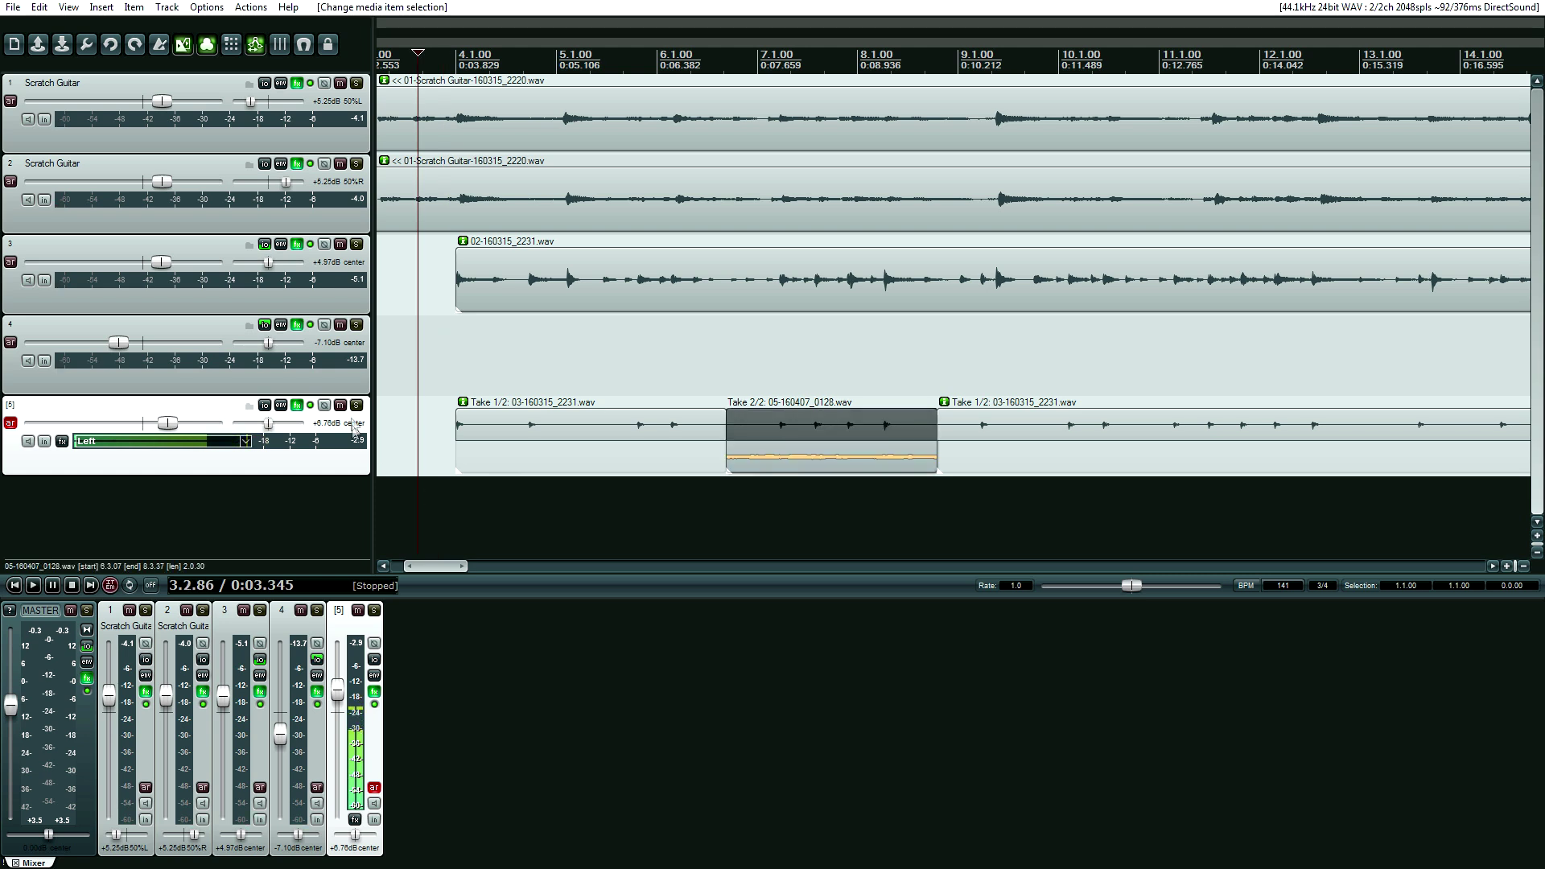
# Disarm track 5, solo it, and play it back
pyautogui.click(10, 422)
pyautogui.click(356, 407)
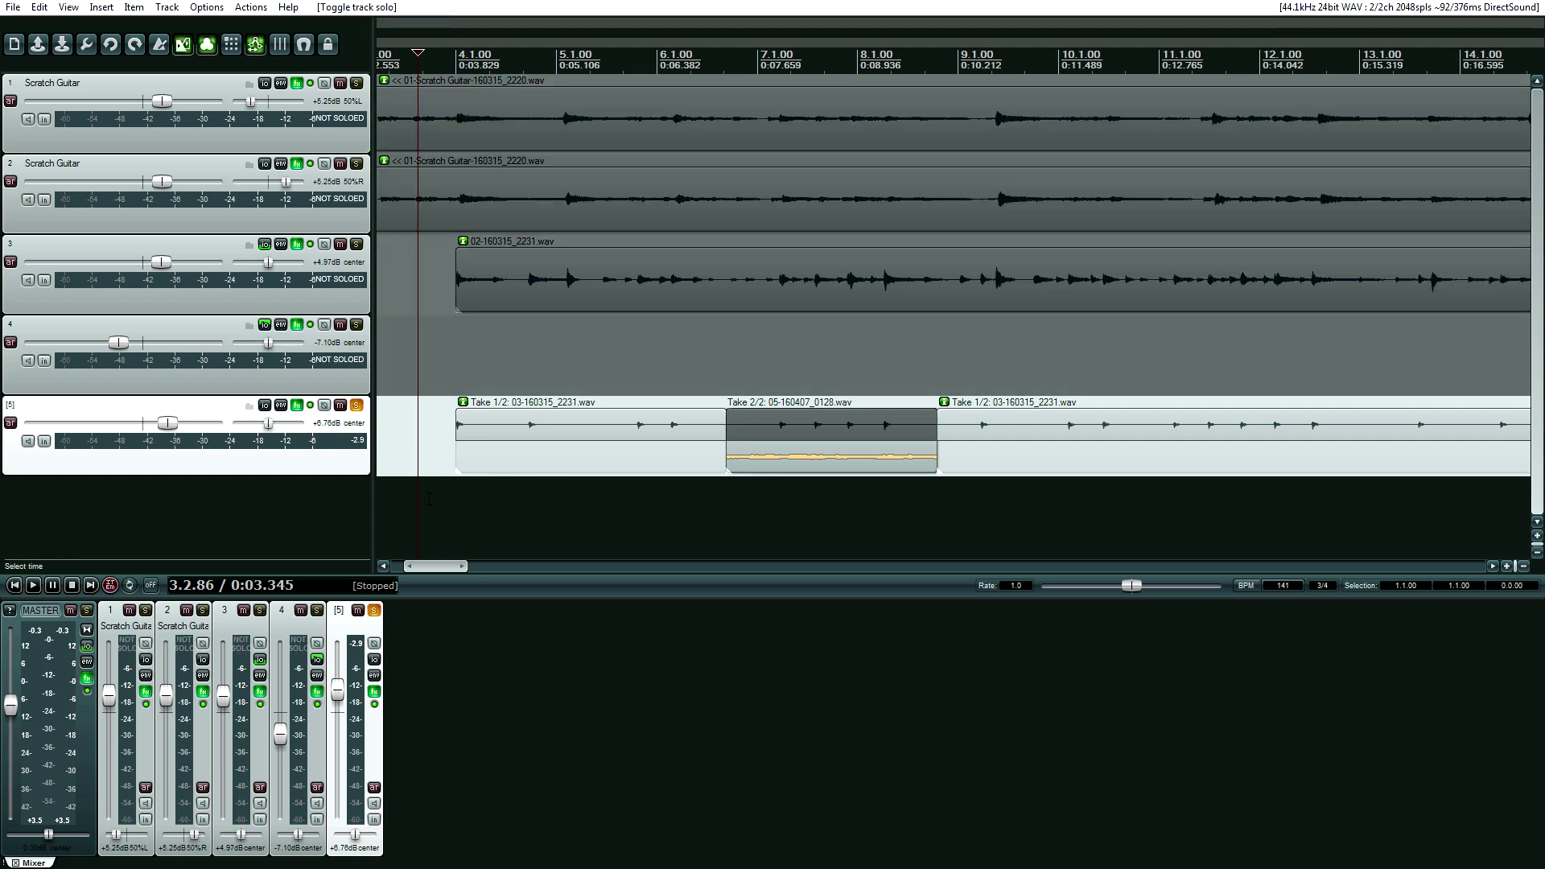
pyautogui.press('space')
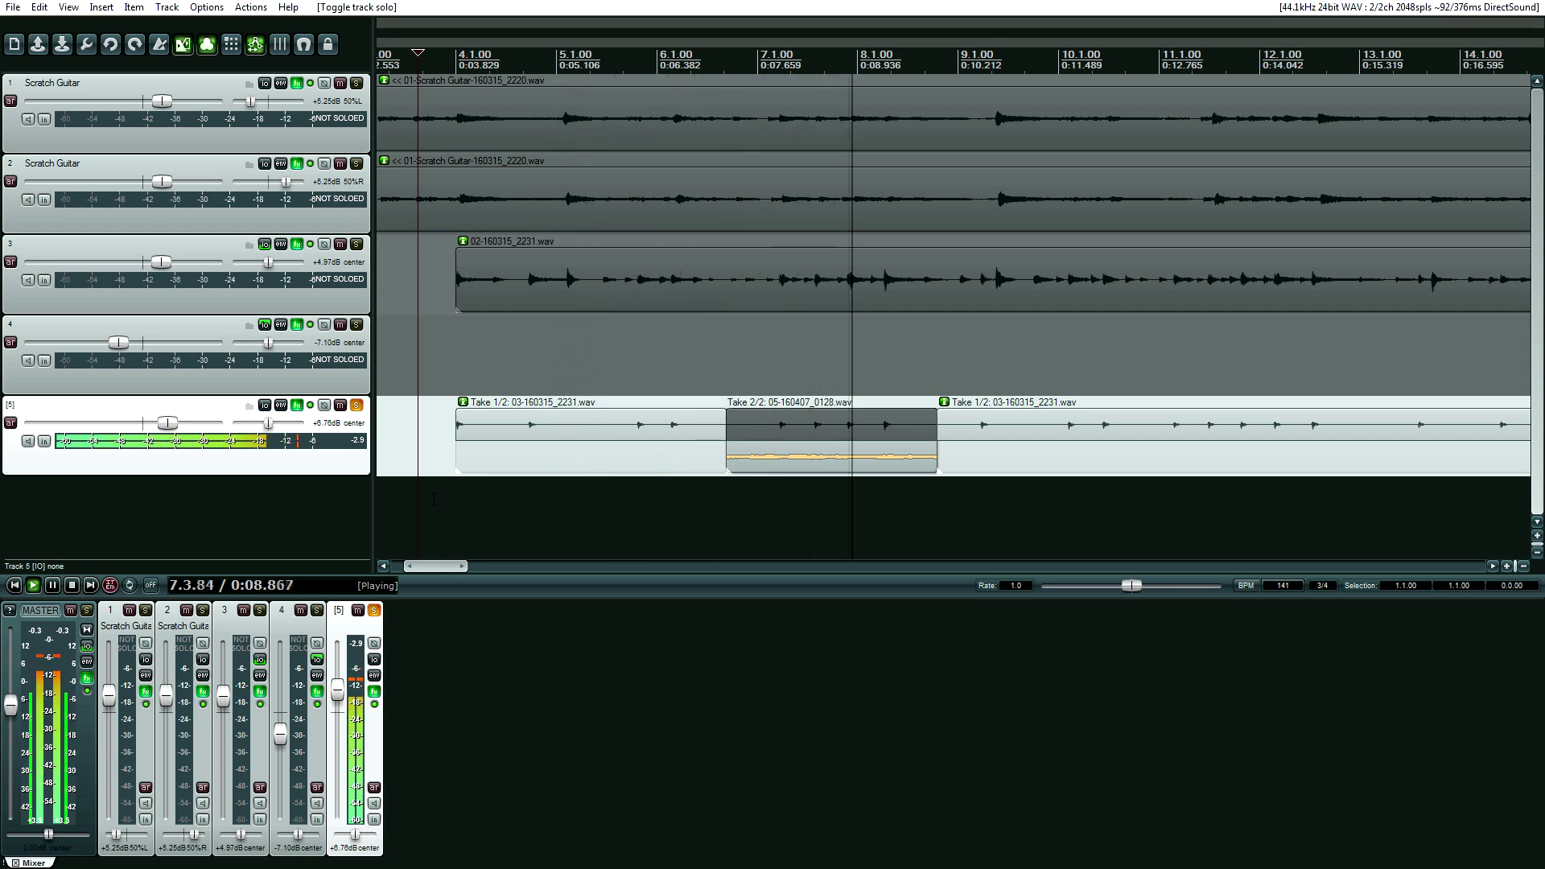
# Stop playback of soloed track 5 with take 2/2 on its middle item
pyautogui.press('space')
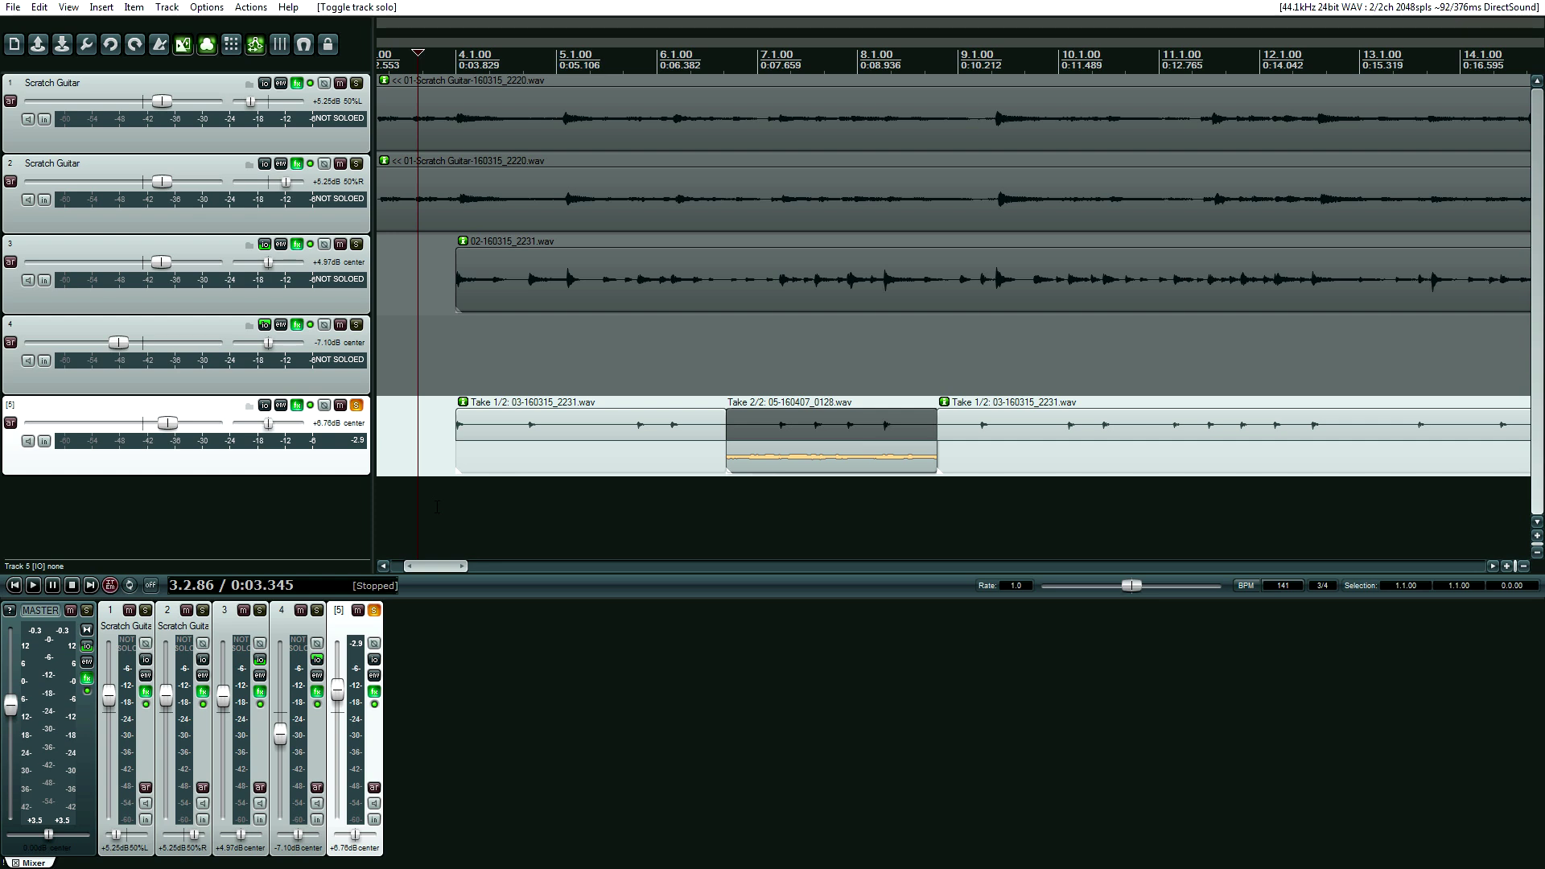
# Change the transport Record mode back to normal
pyautogui.rightClick(111, 586)
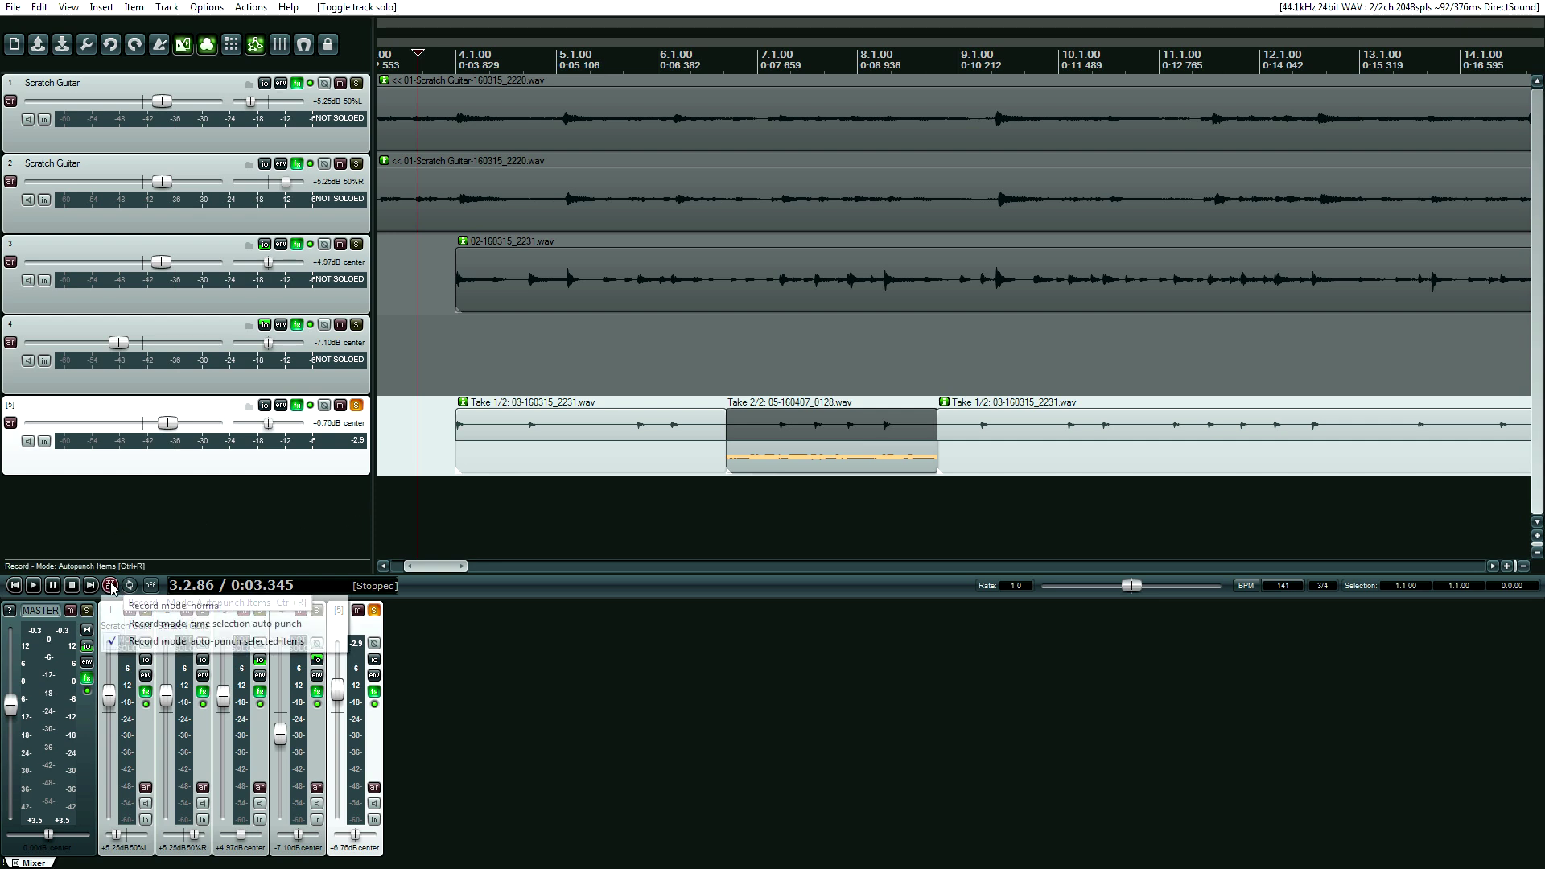
pyautogui.click(153, 605)
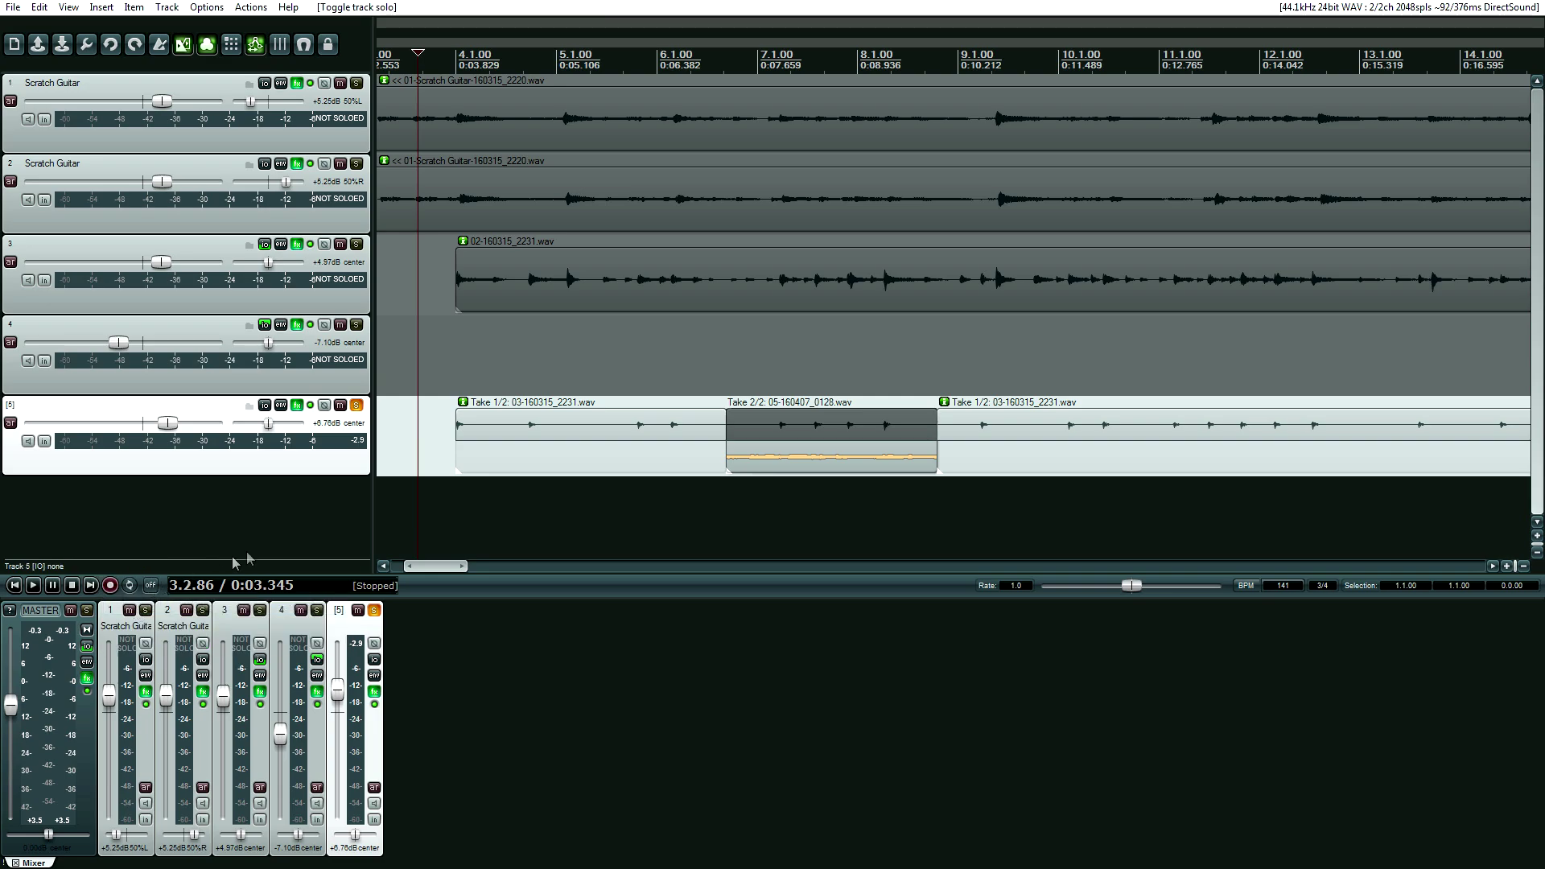
pyautogui.click(444, 515)
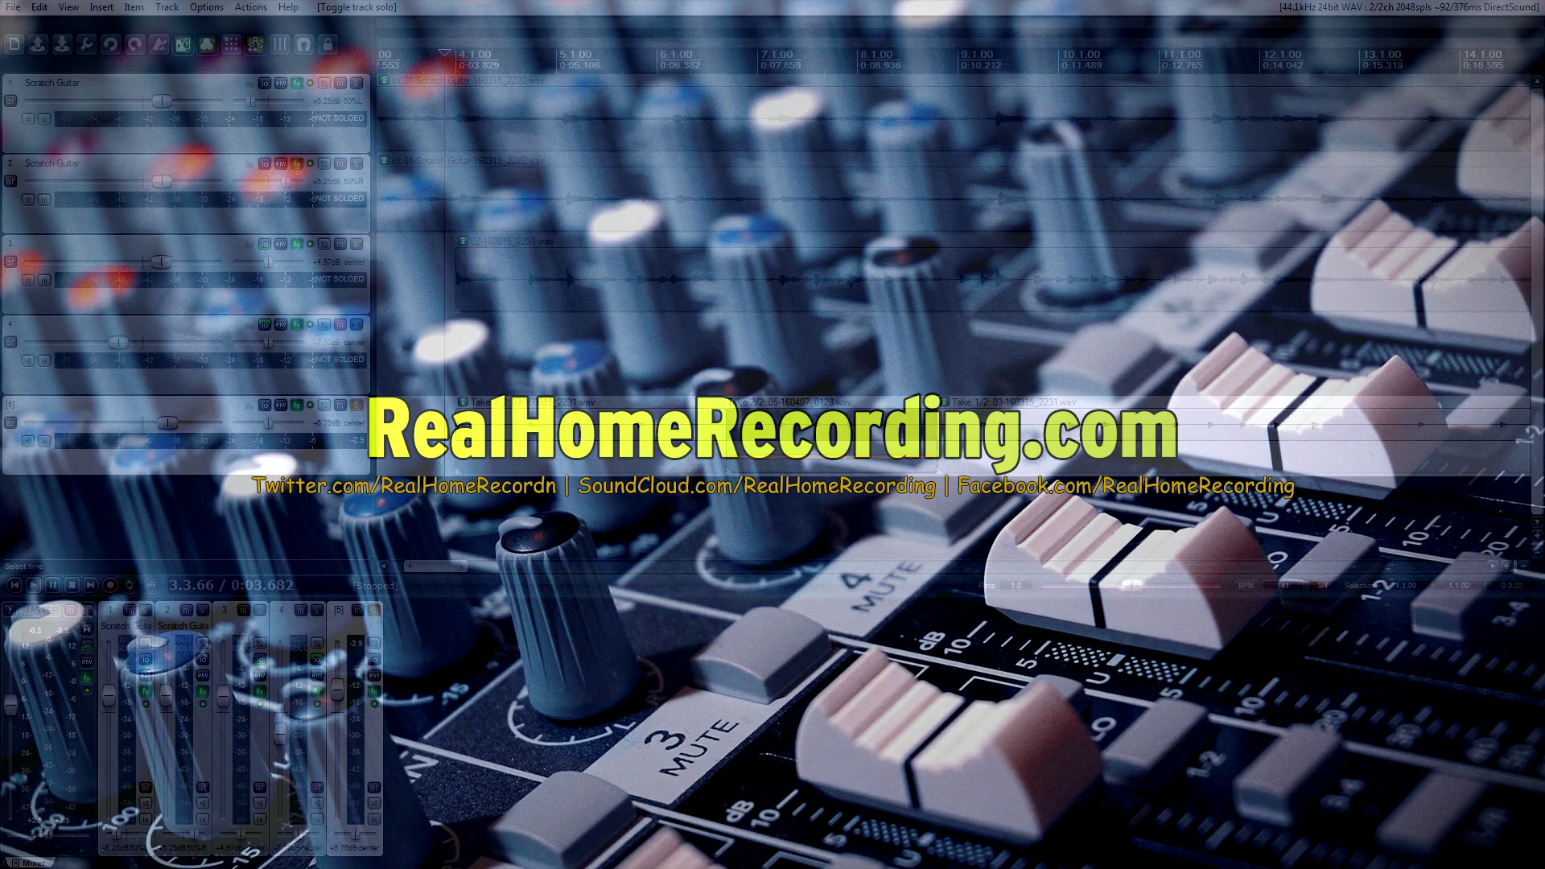